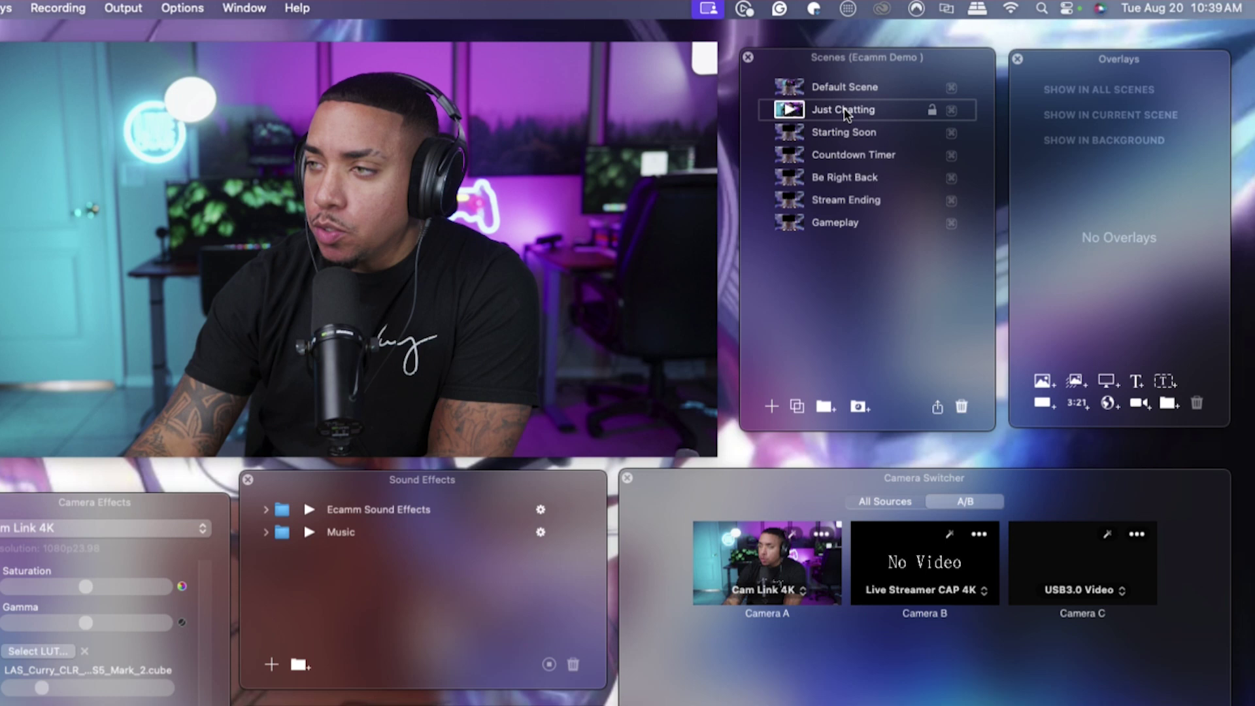
- Add Just Chatting.webm from the Overlay Screens folder as an animated overlay in the Just Chatting scene
{"action": "left_click", "coordinate": [1075, 382]}
{"action": "left_click", "coordinate": [417, 96]}
{"action": "left_click", "coordinate": [404, 111]}
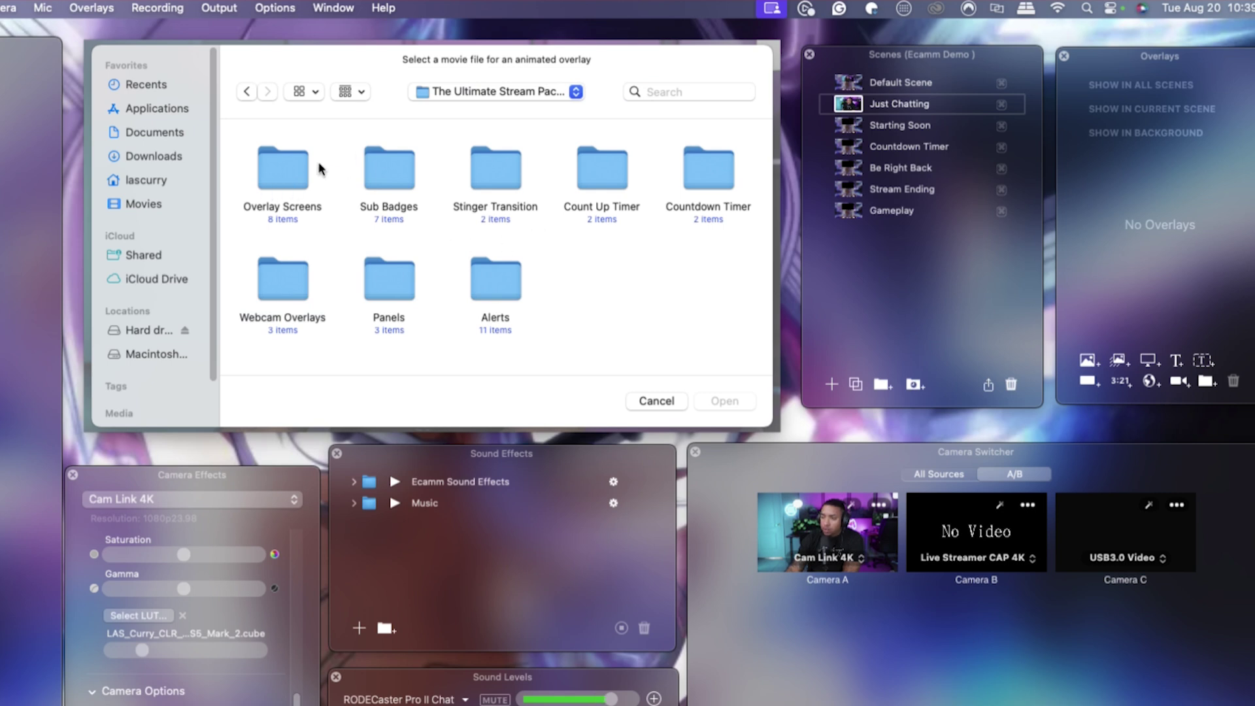
{"action": "double_click", "coordinate": [289, 177]}
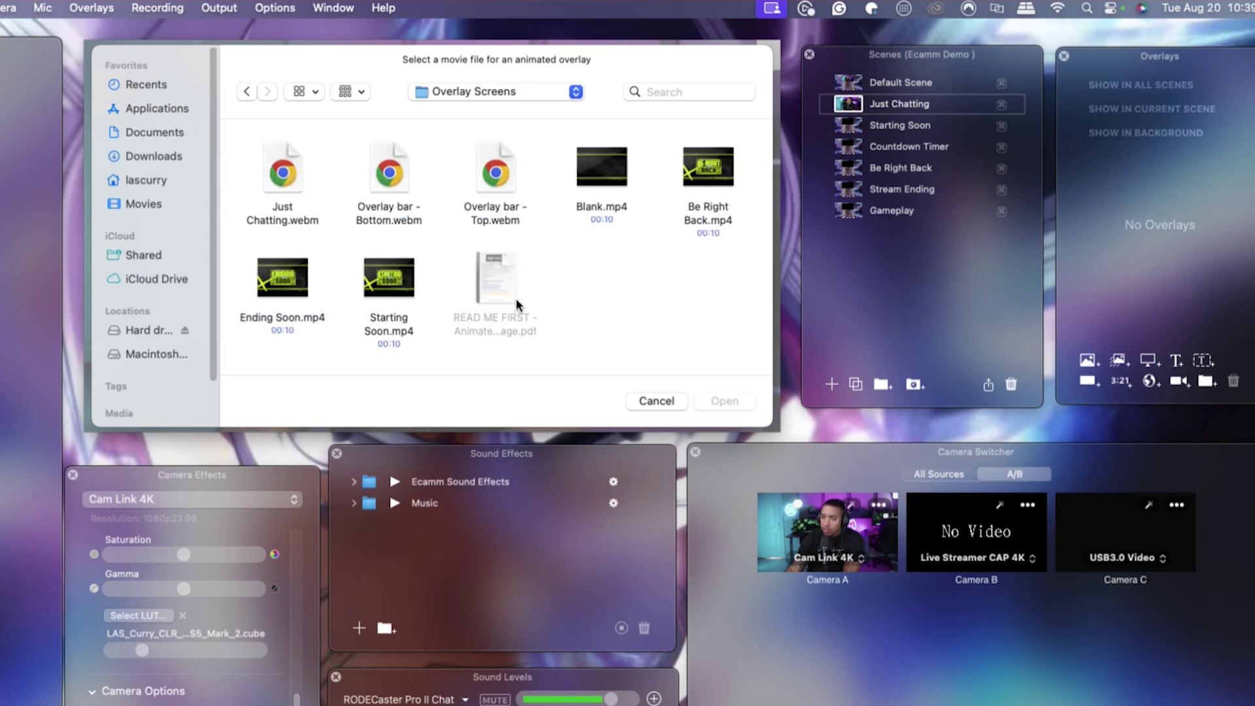
{"action": "left_click", "coordinate": [698, 405]}
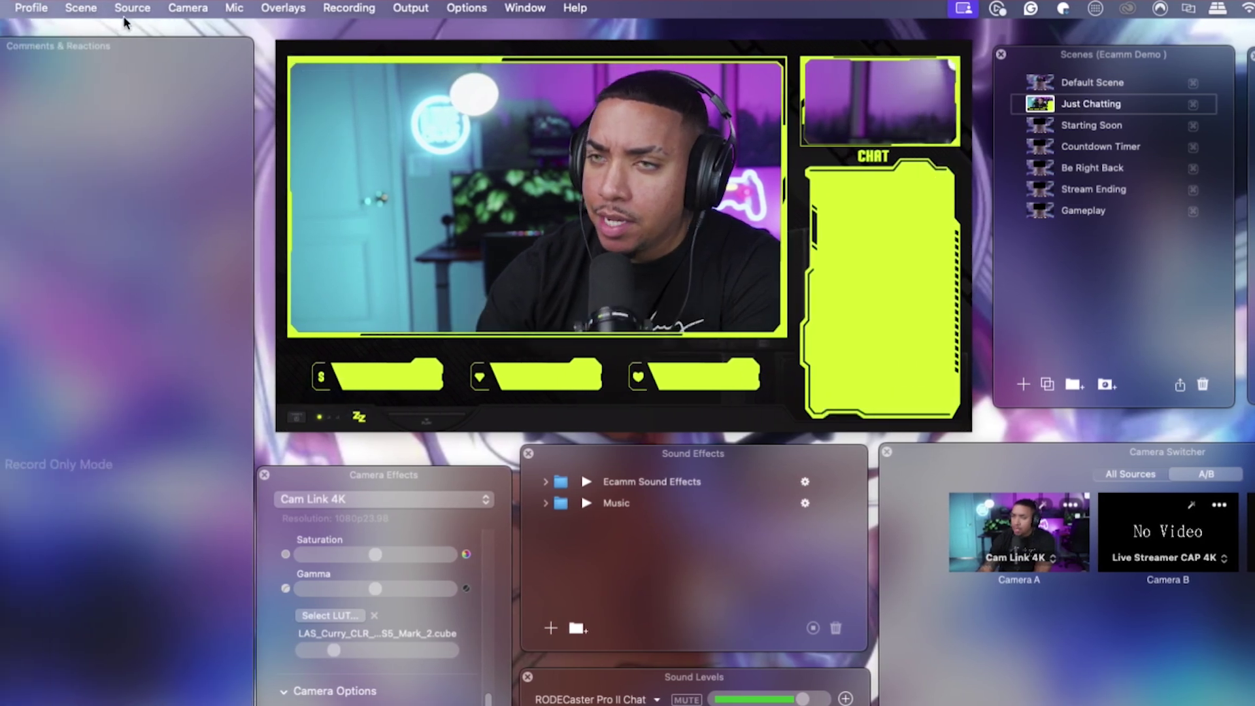
- Change the Just Chatting scene's source to a blank one, removing the camera video behind the overlay
{"action": "left_click", "coordinate": [98, 9]}
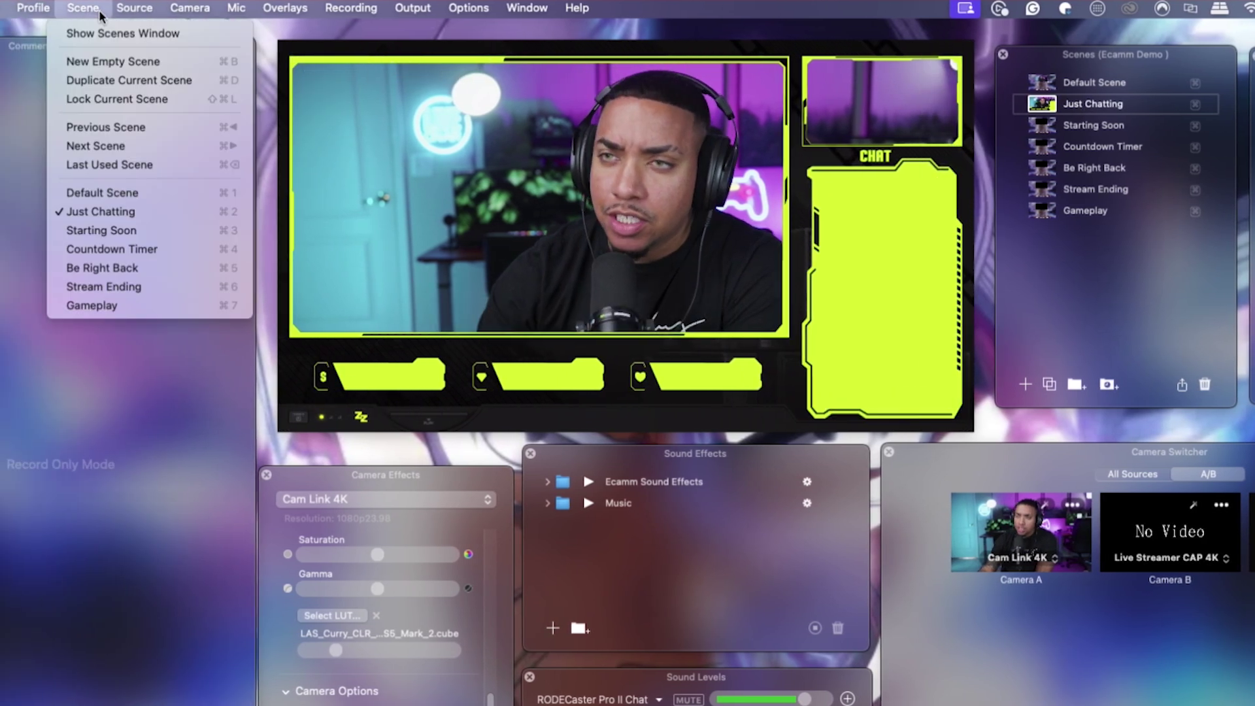
{"action": "mouse_move", "coordinate": [135, 10]}
{"action": "left_click", "coordinate": [141, 32]}
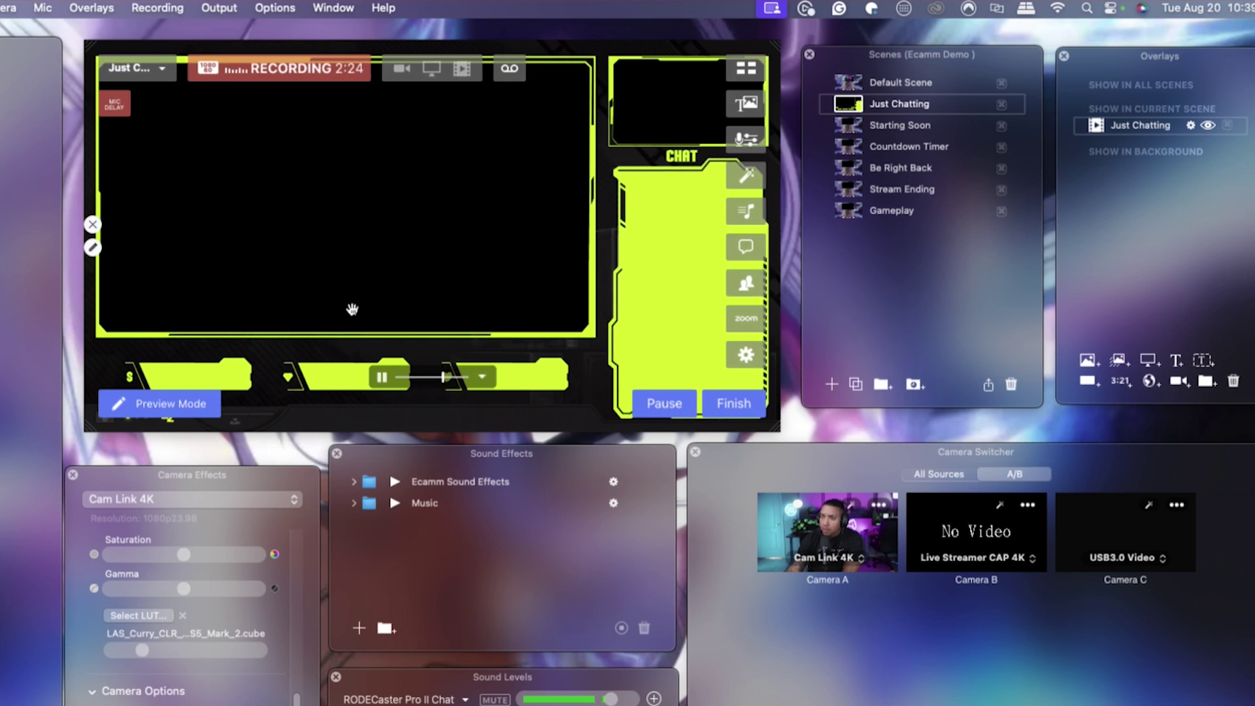
- Set the Just Chatting overlay to Loop when finished and lock it in the current scene
{"action": "left_click", "coordinate": [481, 378]}
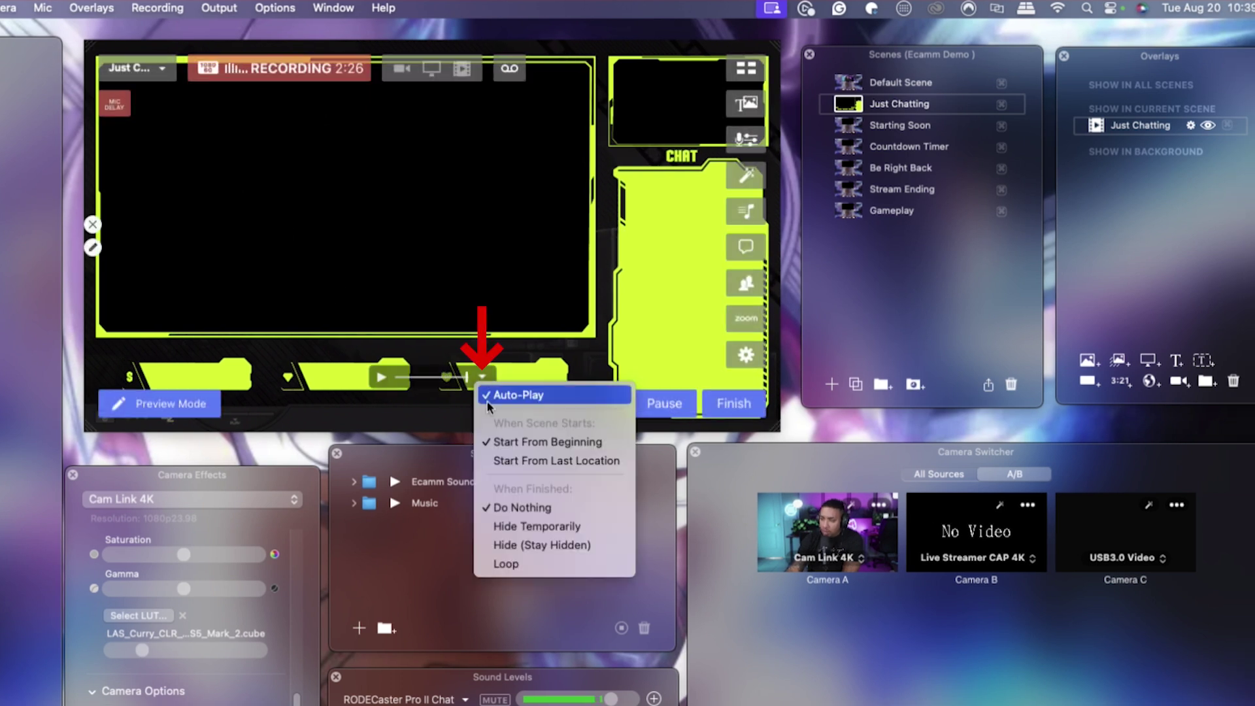
{"action": "left_click", "coordinate": [503, 564]}
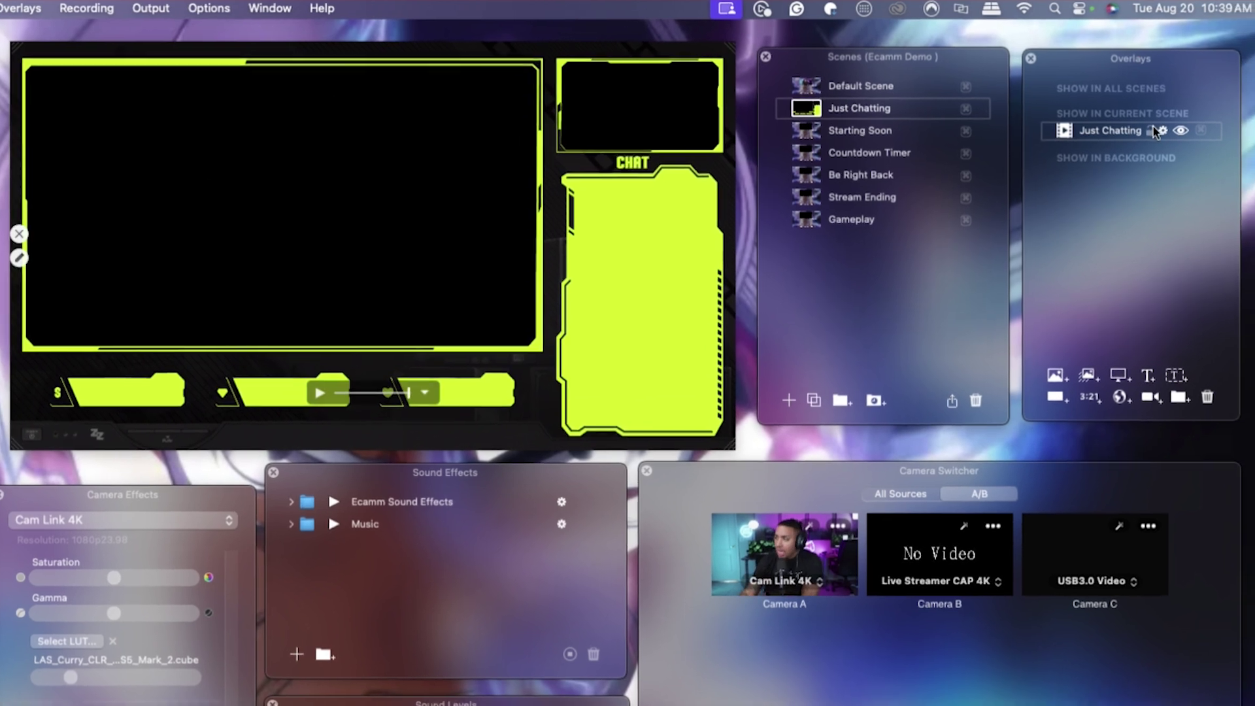
{"action": "left_click", "coordinate": [1180, 125]}
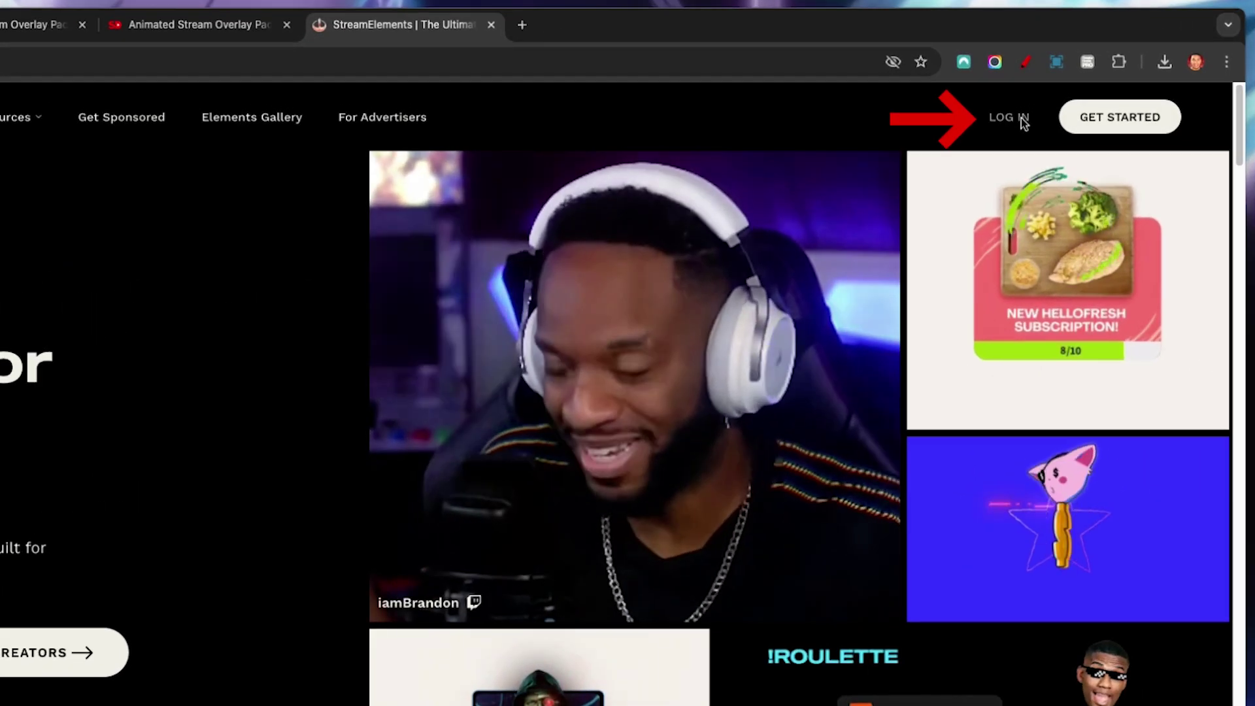
- On the StreamElements website, log in through Twitch and open the Overlays page under Streaming tools
{"action": "left_click", "coordinate": [1026, 112]}
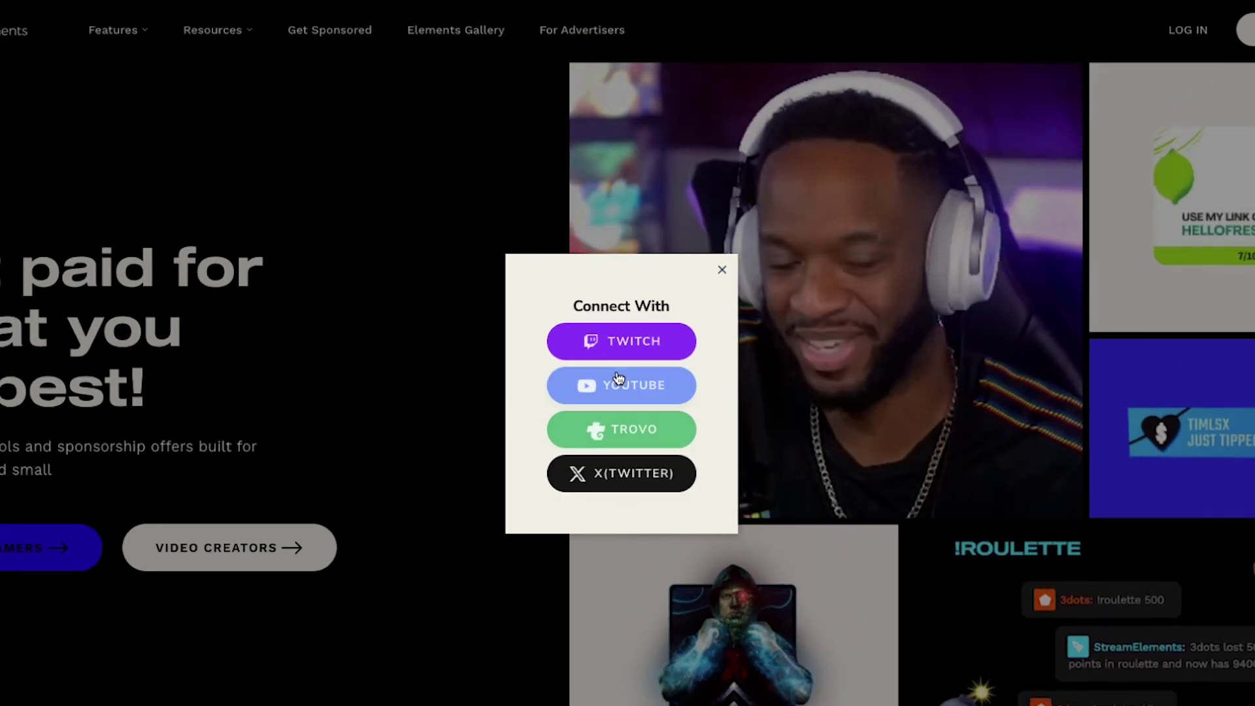
{"action": "left_click", "coordinate": [621, 339]}
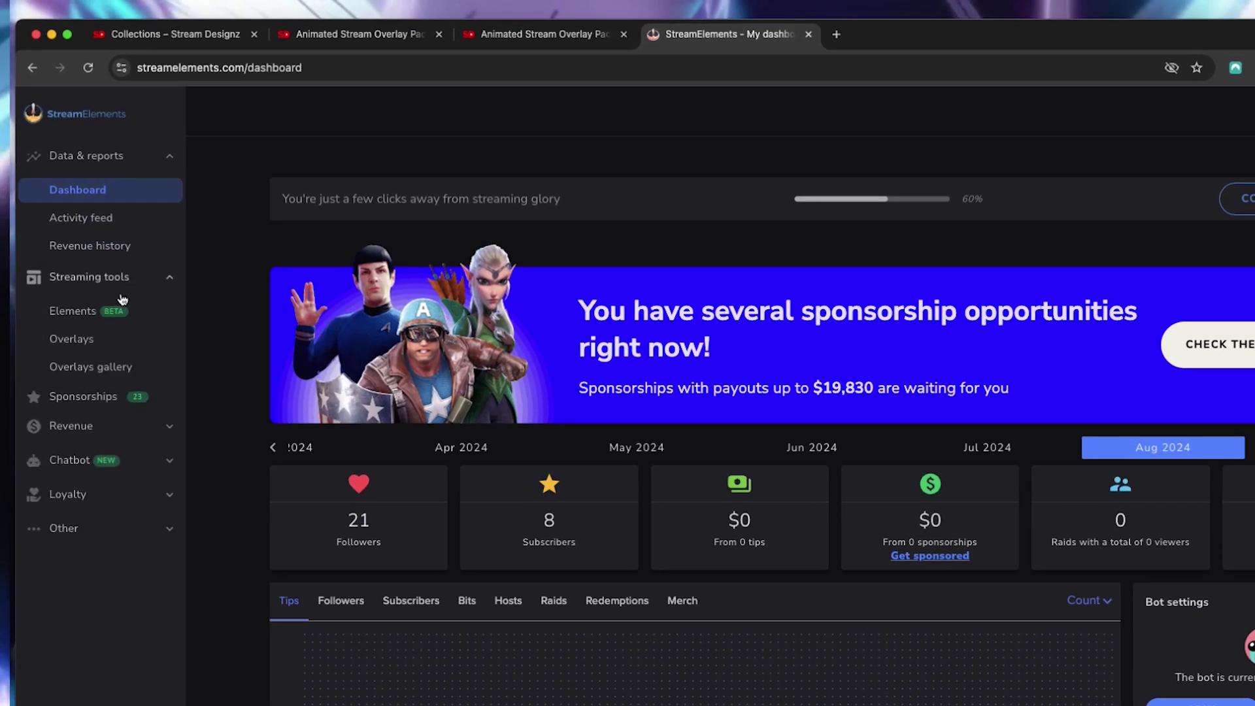
{"action": "left_click", "coordinate": [73, 340]}
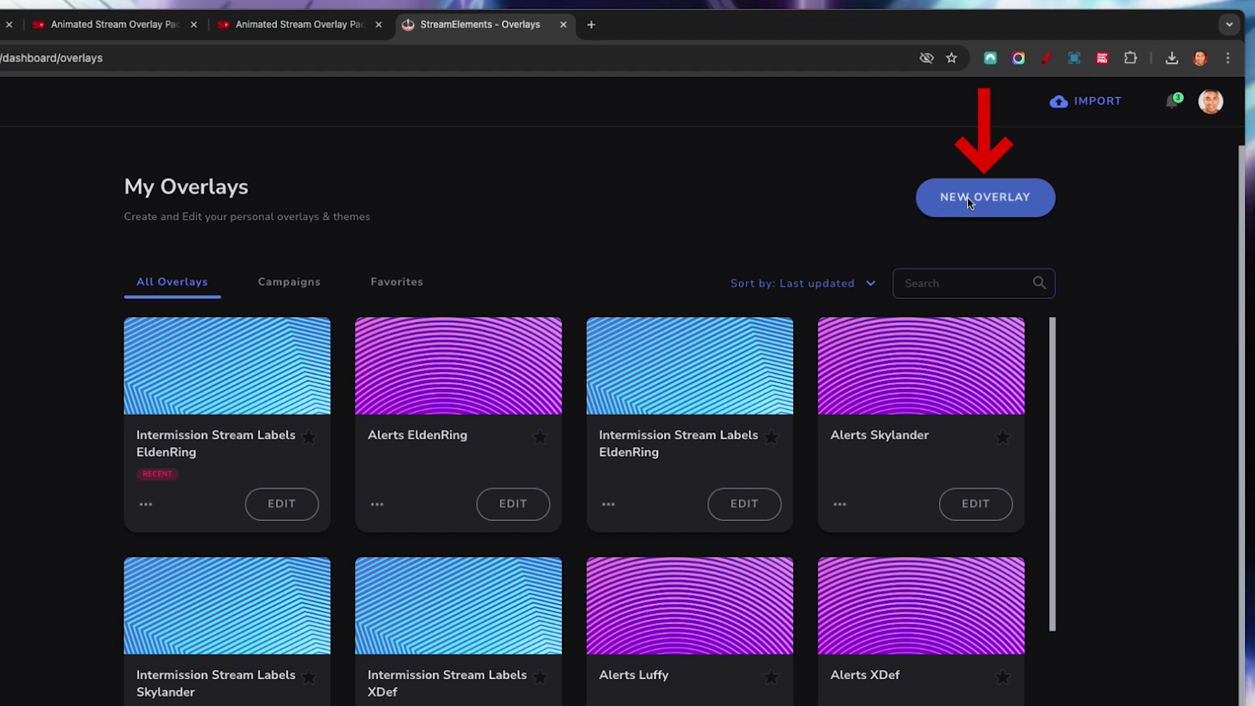
- Create a new overlay at 1080p resolution and add a static Video widget to it
{"action": "left_click", "coordinate": [967, 197]}
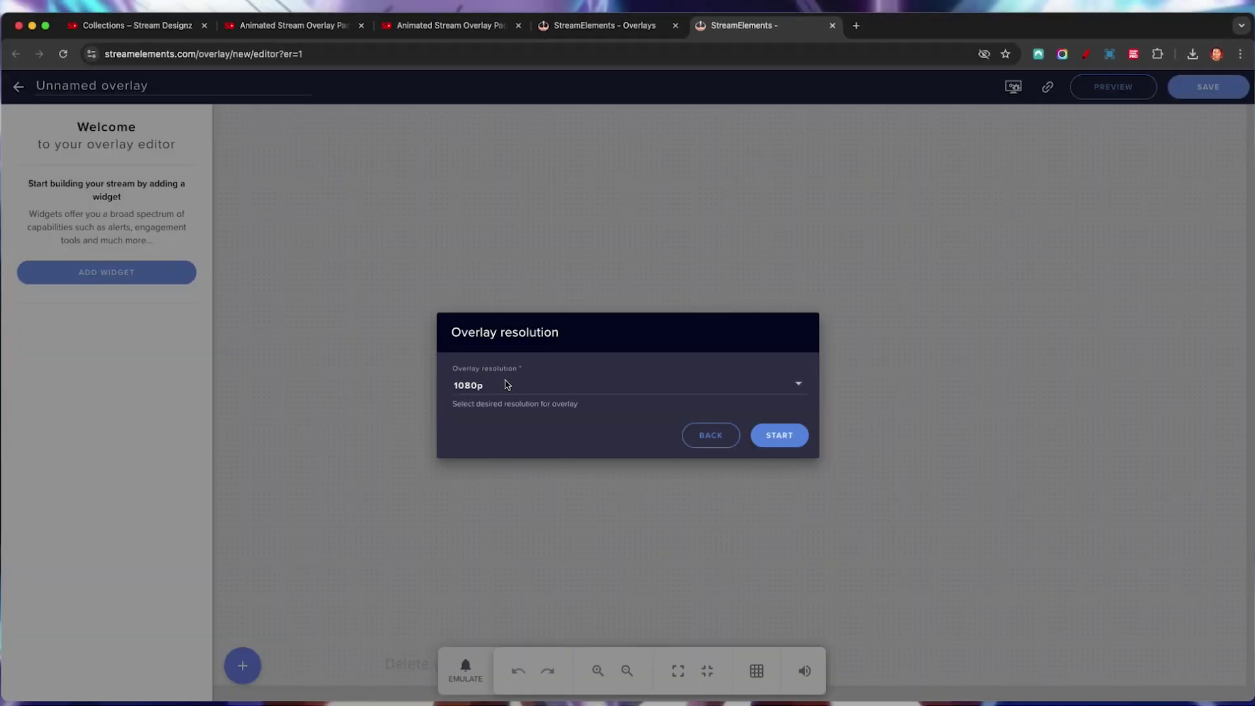
{"action": "left_click", "coordinate": [780, 436]}
{"action": "left_click", "coordinate": [97, 276]}
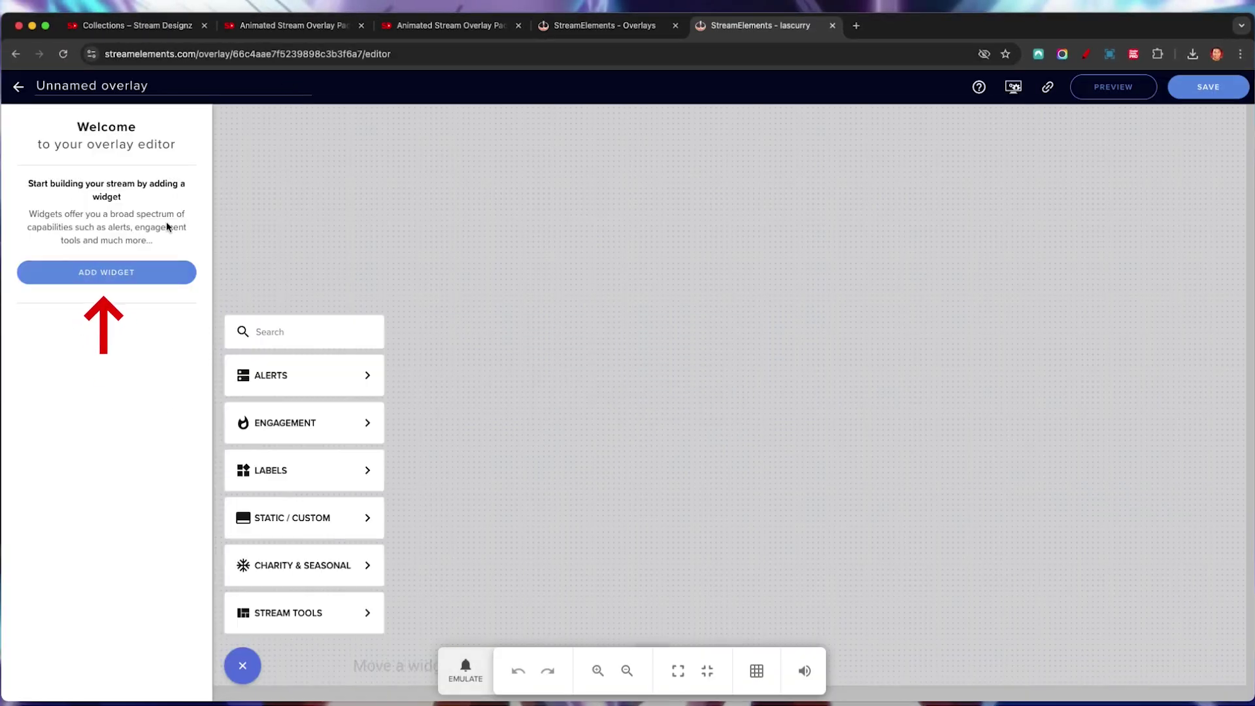
{"action": "mouse_move", "coordinate": [321, 521]}
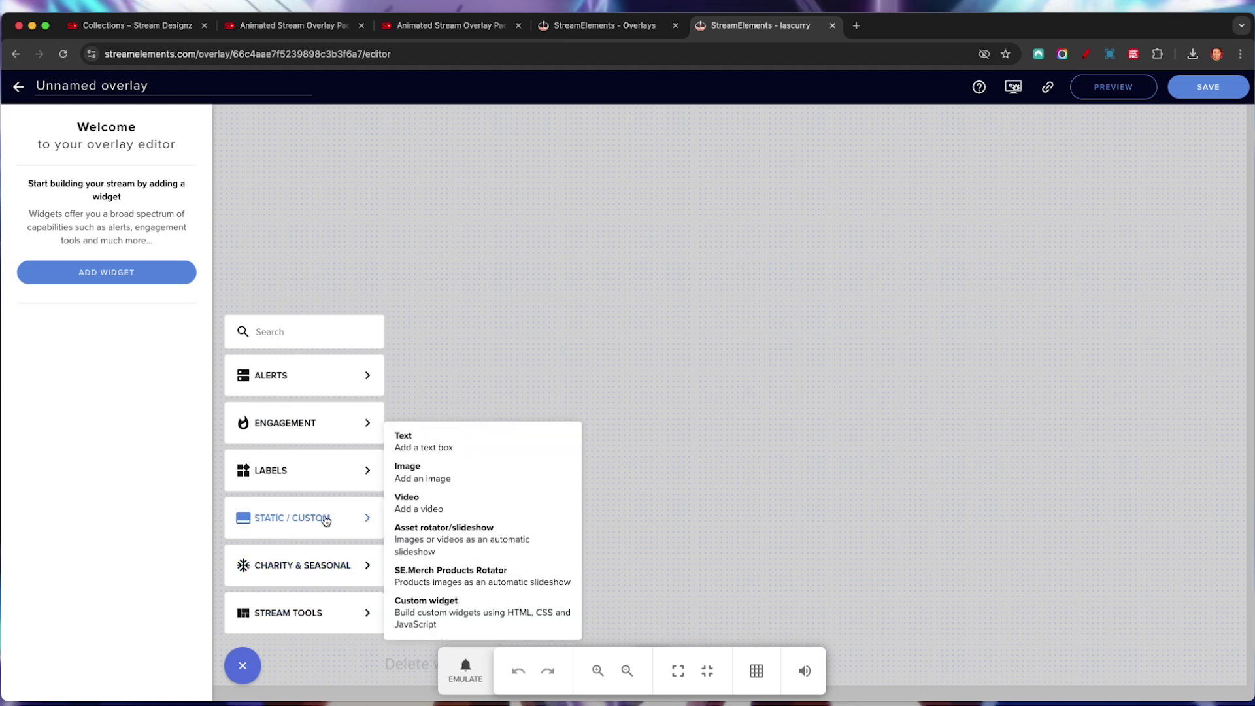
{"action": "left_click", "coordinate": [438, 509]}
- Upload Just Chatting.webm from the Zen Zone pack's Overlay Screens folder on the Desktop and use it as the widget's video
{"action": "left_click", "coordinate": [134, 175]}
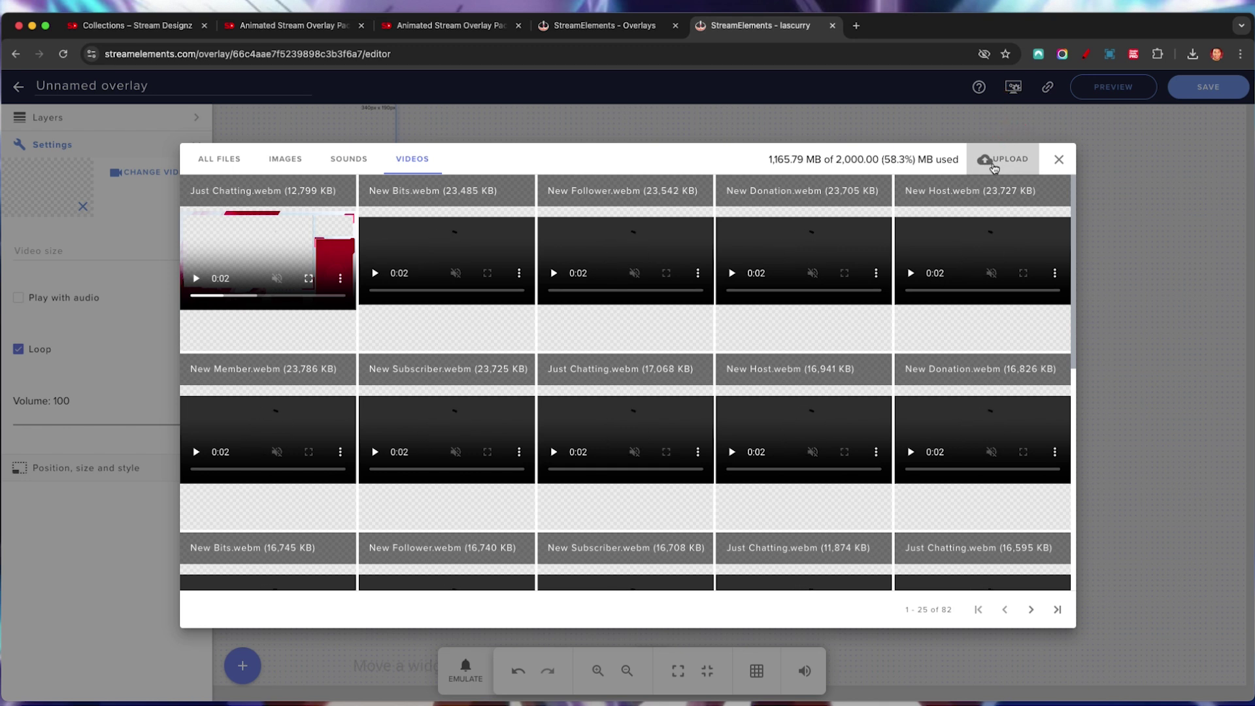
{"action": "left_click", "coordinate": [995, 164]}
{"action": "left_click", "coordinate": [627, 448]}
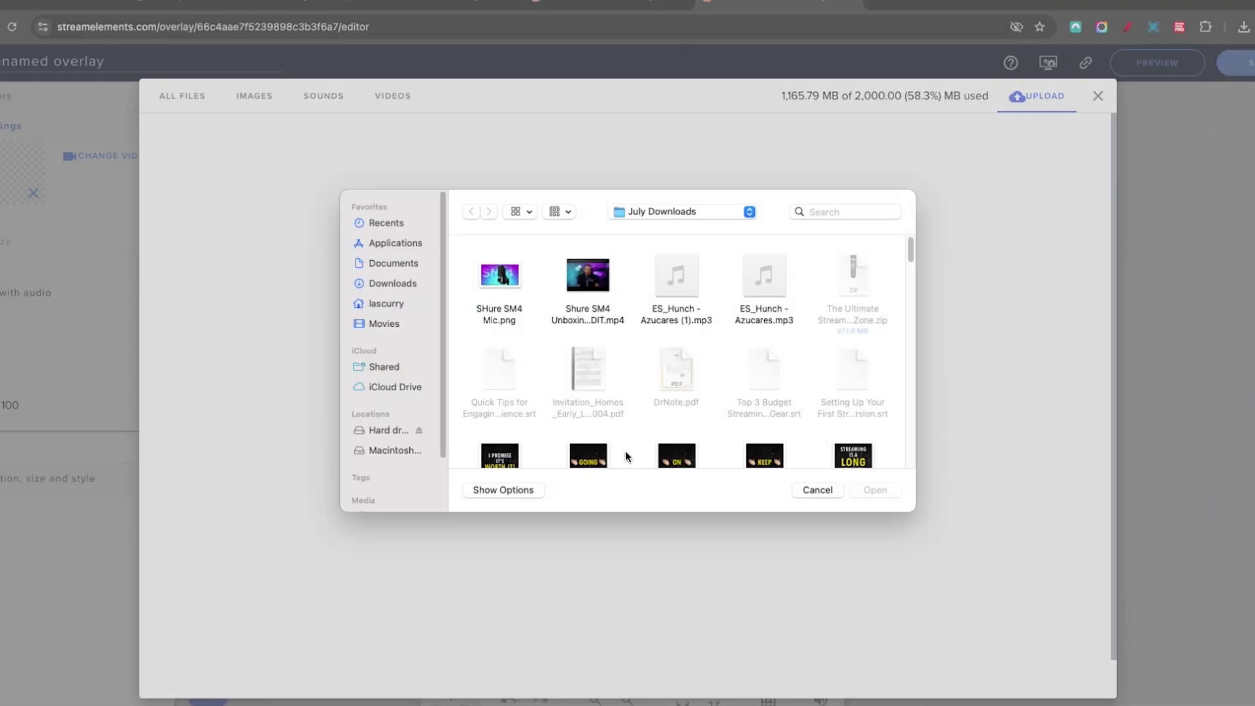
{"action": "left_click", "coordinate": [359, 308]}
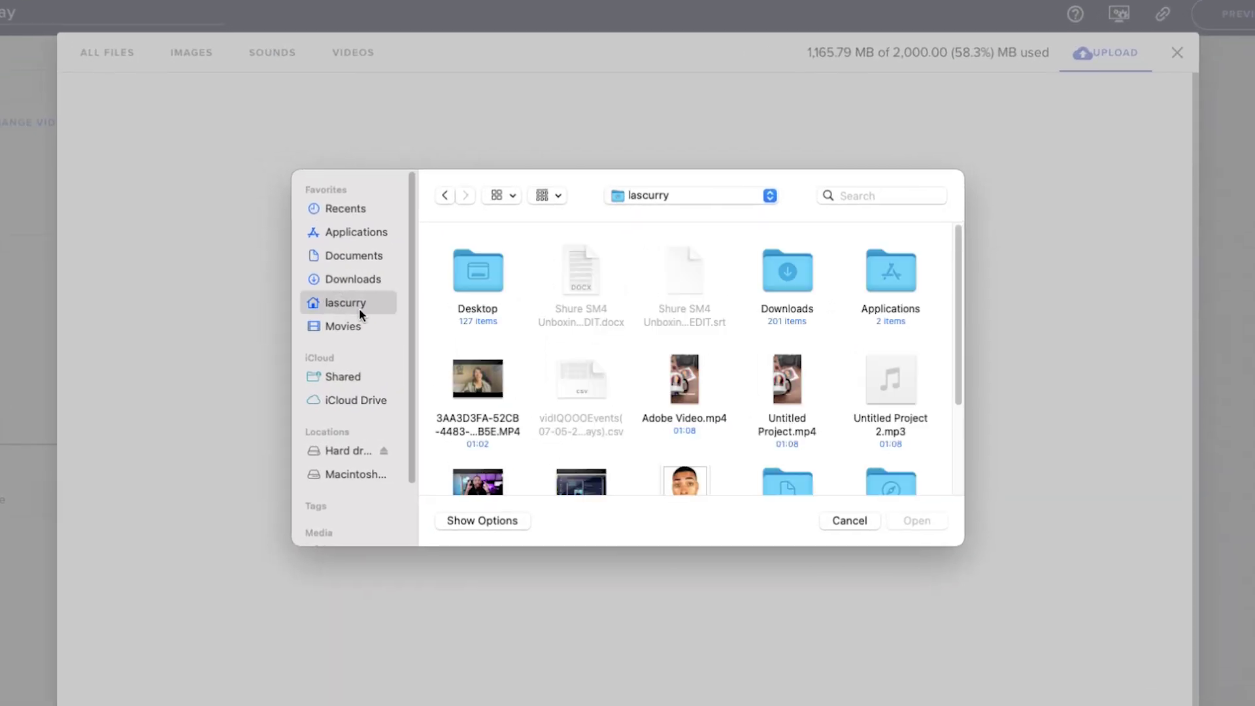
{"action": "double_click", "coordinate": [484, 271]}
{"action": "scroll", "coordinate": [593, 319], "scroll_direction": "down", "scroll_amount": 10}
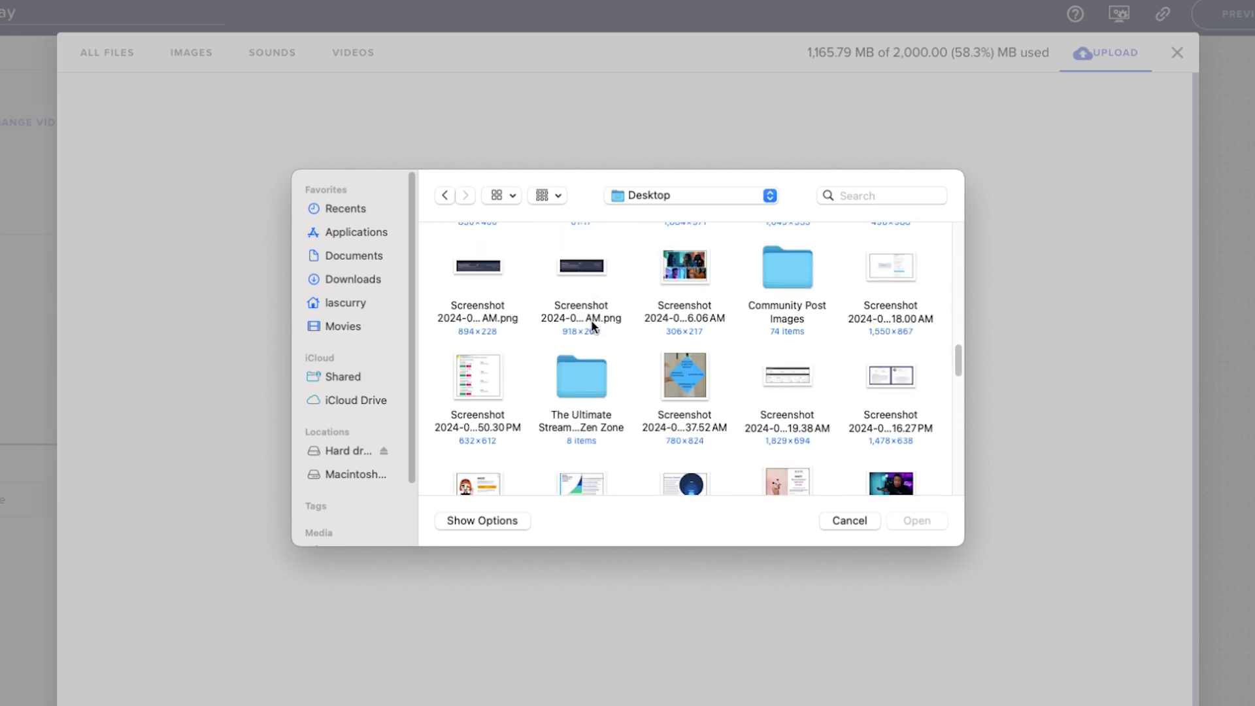
{"action": "double_click", "coordinate": [592, 378]}
{"action": "double_click", "coordinate": [473, 282]}
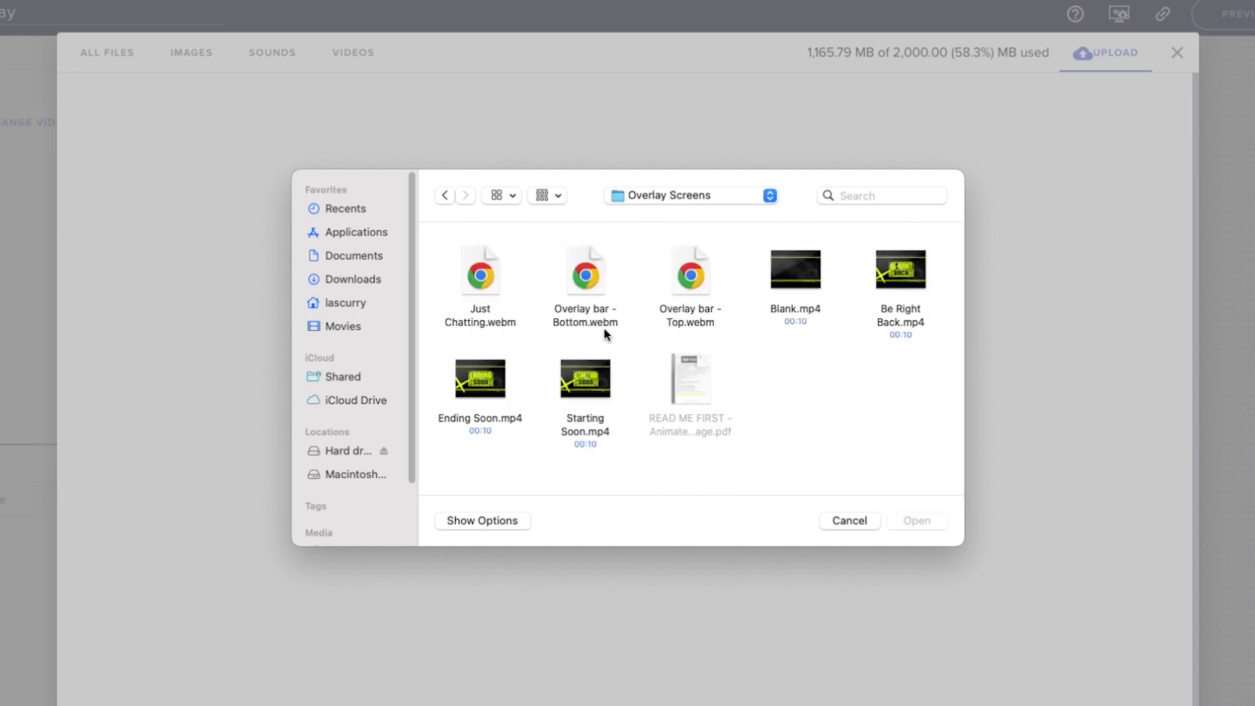
{"action": "left_click", "coordinate": [914, 522]}
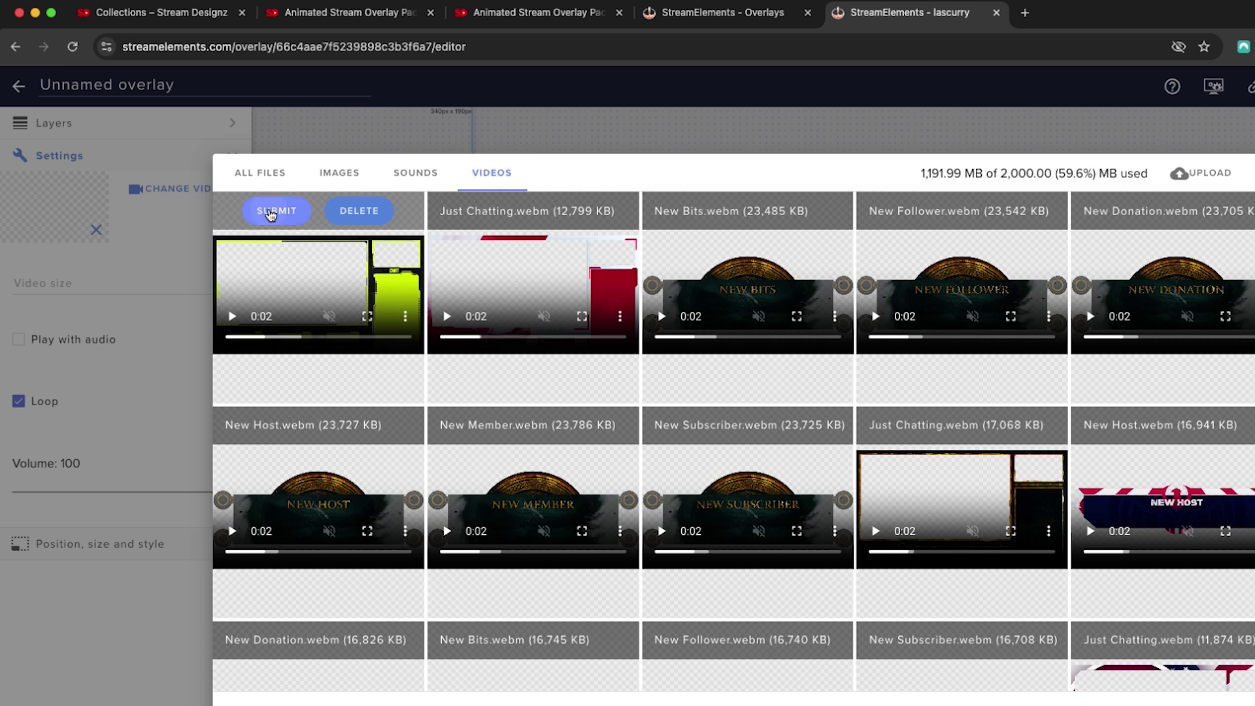
{"action": "left_click", "coordinate": [270, 212]}
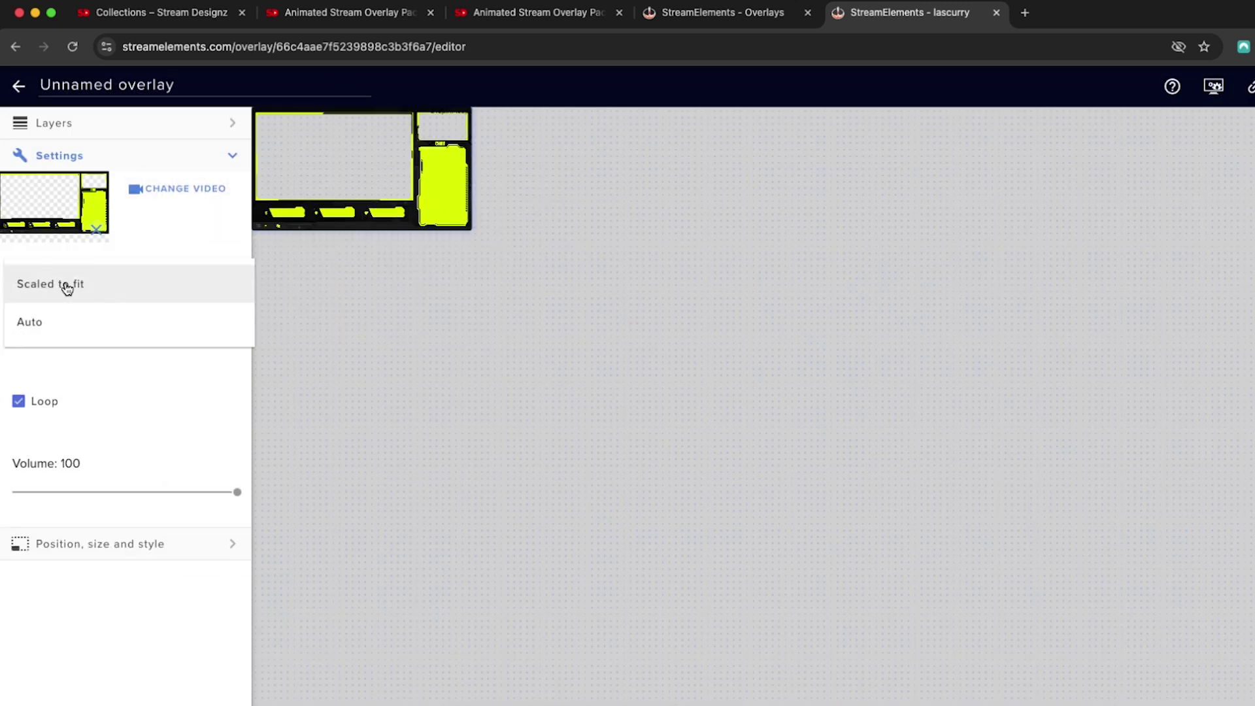
- Set the video size to Auto and enlarge the video widget to fill the whole canvas
{"action": "left_click", "coordinate": [67, 288]}
{"action": "left_click", "coordinate": [85, 287]}
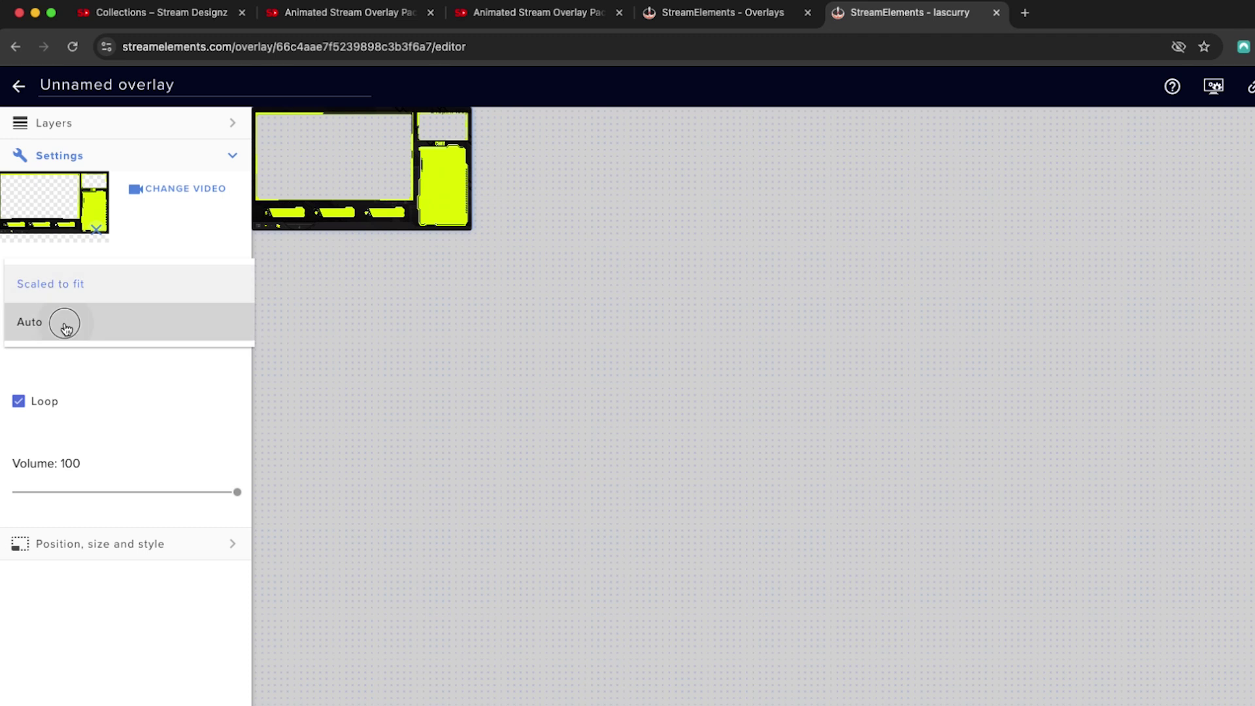
{"action": "left_click", "coordinate": [61, 322]}
{"action": "left_click_drag", "start_coordinate": [468, 230], "coordinate": [1246, 686]}
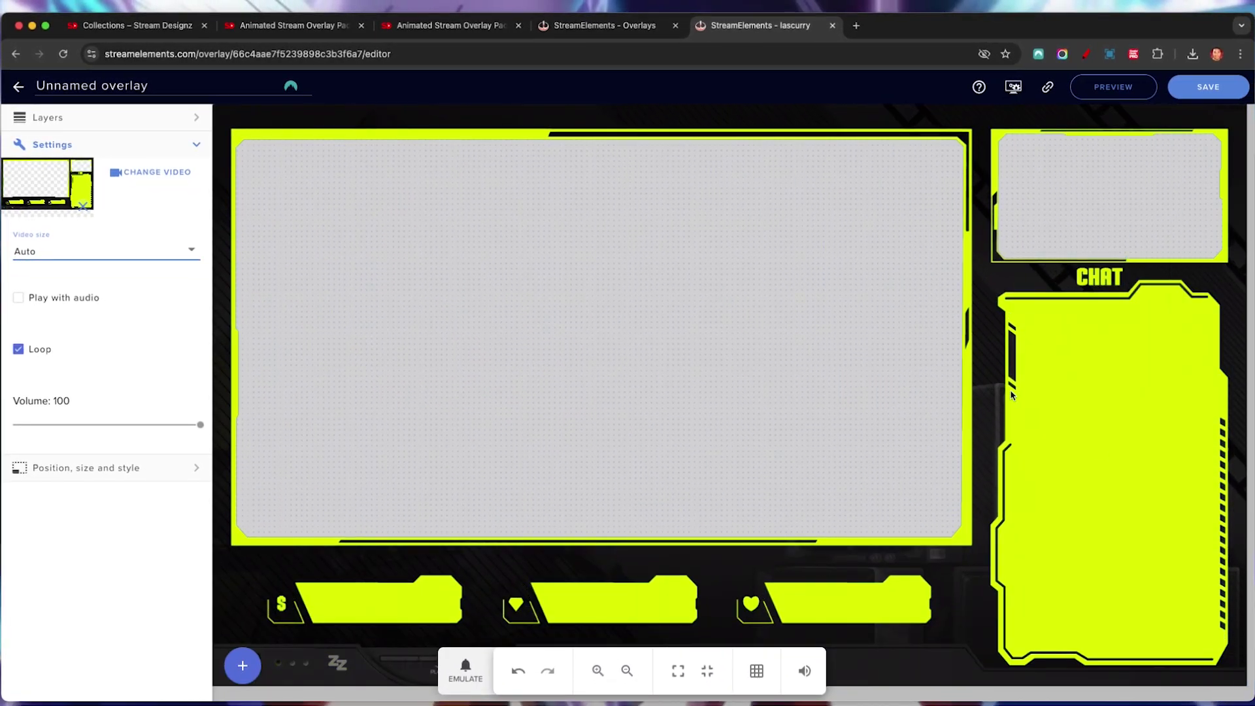
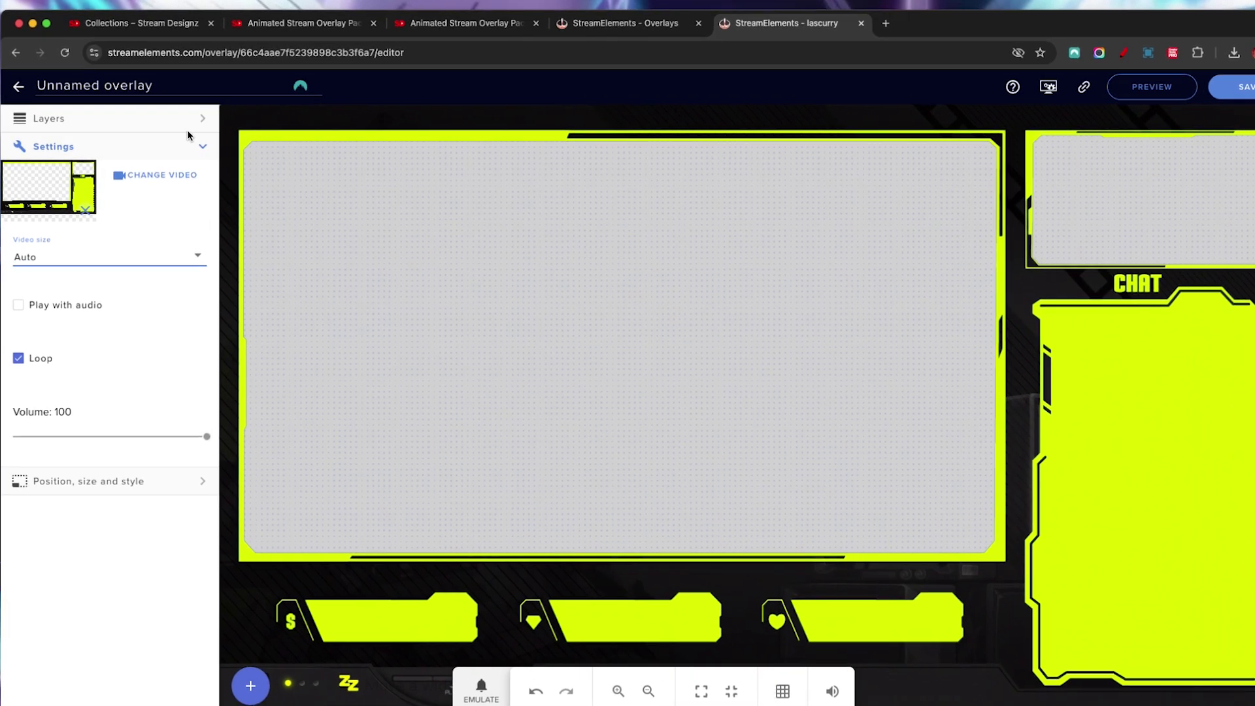
- Rename the overlay as "Zen Zone Just Chatting" and save it
{"action": "left_click_drag", "start_coordinate": [179, 84], "coordinate": [36, 86]}
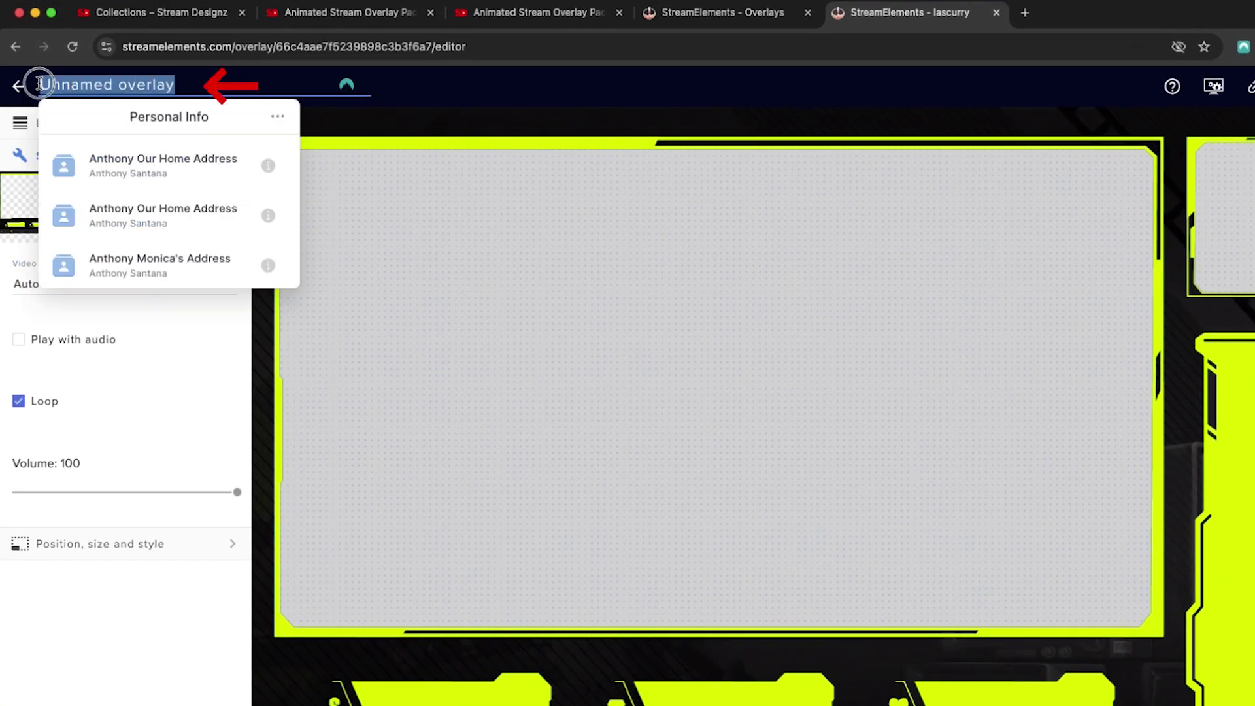
{"action": "type", "text": "Zen"}
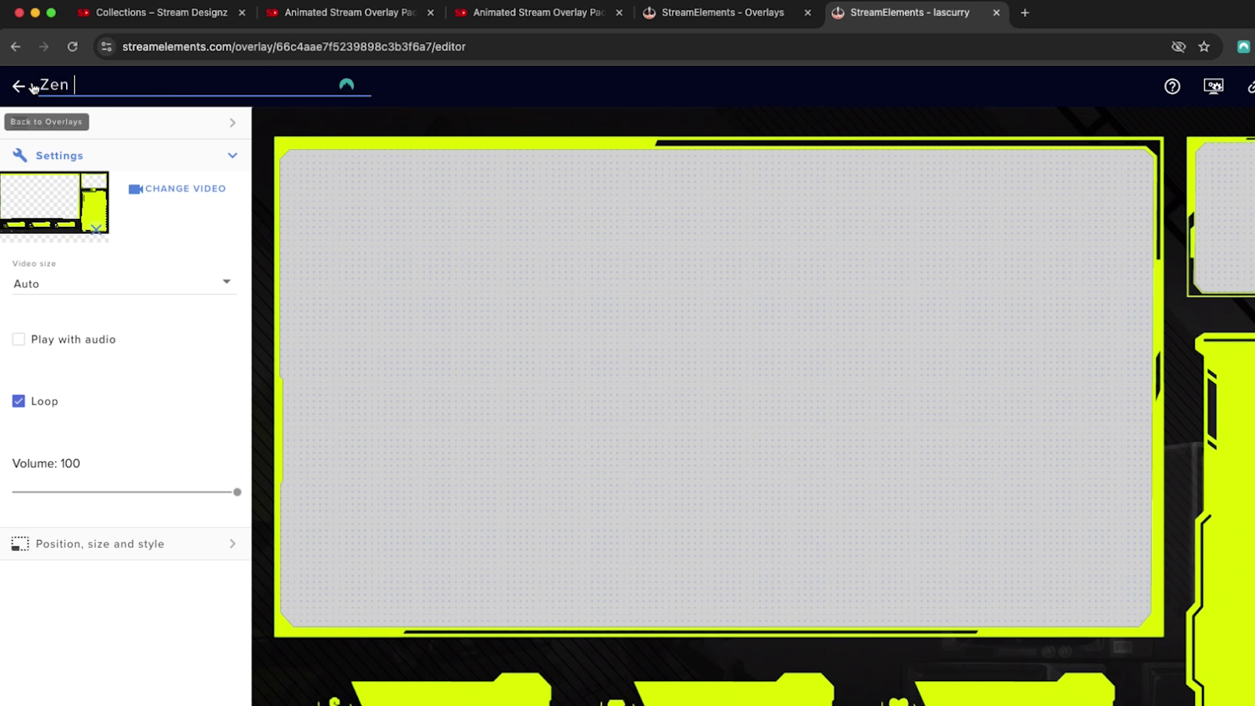
{"action": "type", "text": " Zone Just Chatting"}
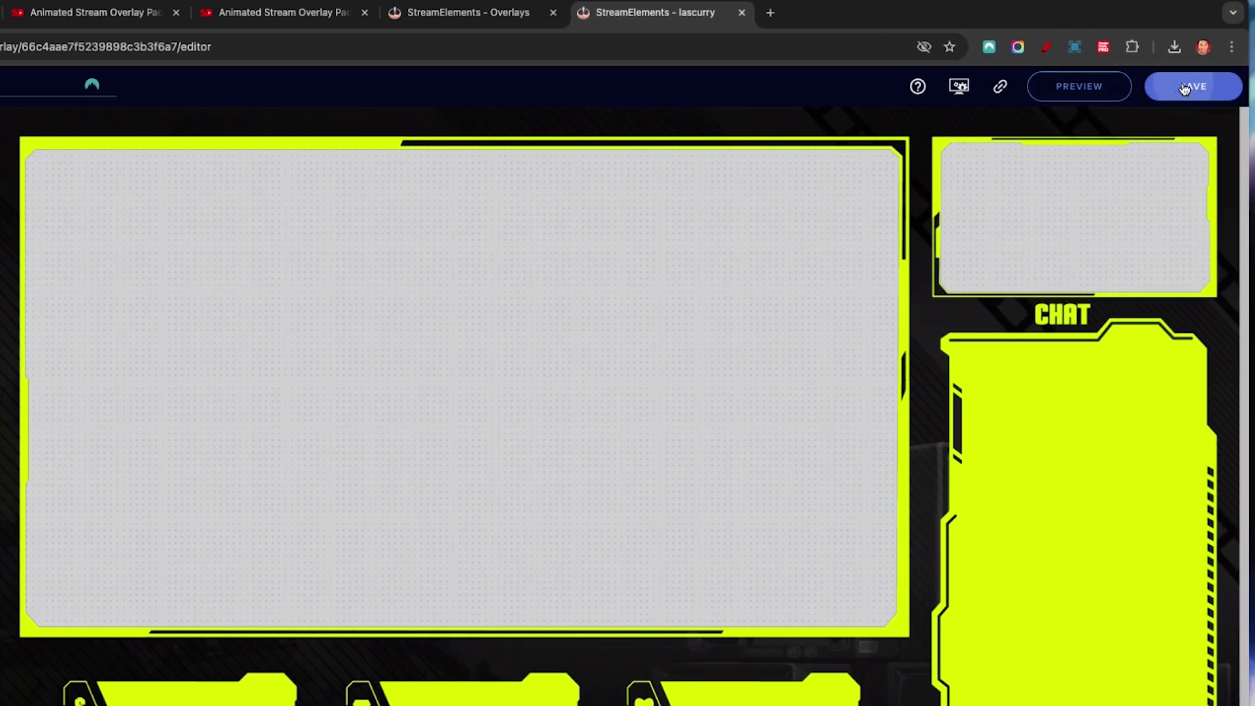
{"action": "left_click", "coordinate": [1186, 90]}
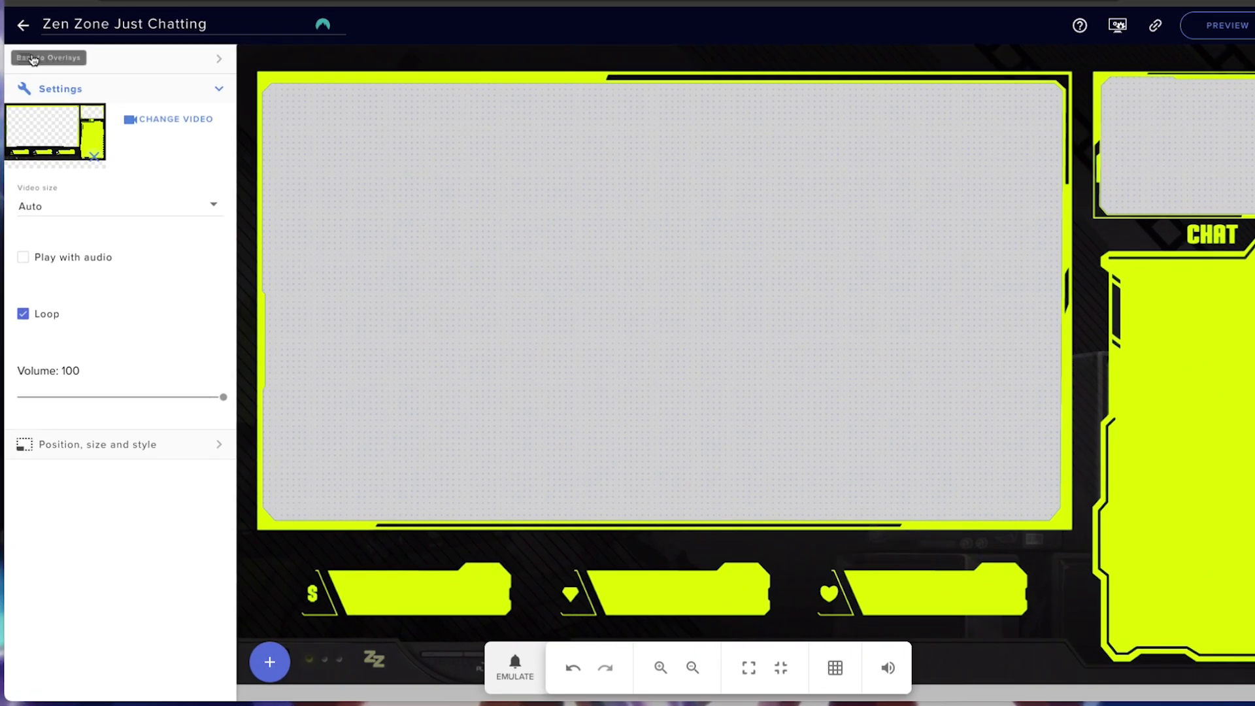
- Add a Latest follower label and place it over the bar with the heart icon
{"action": "left_click", "coordinate": [72, 60]}
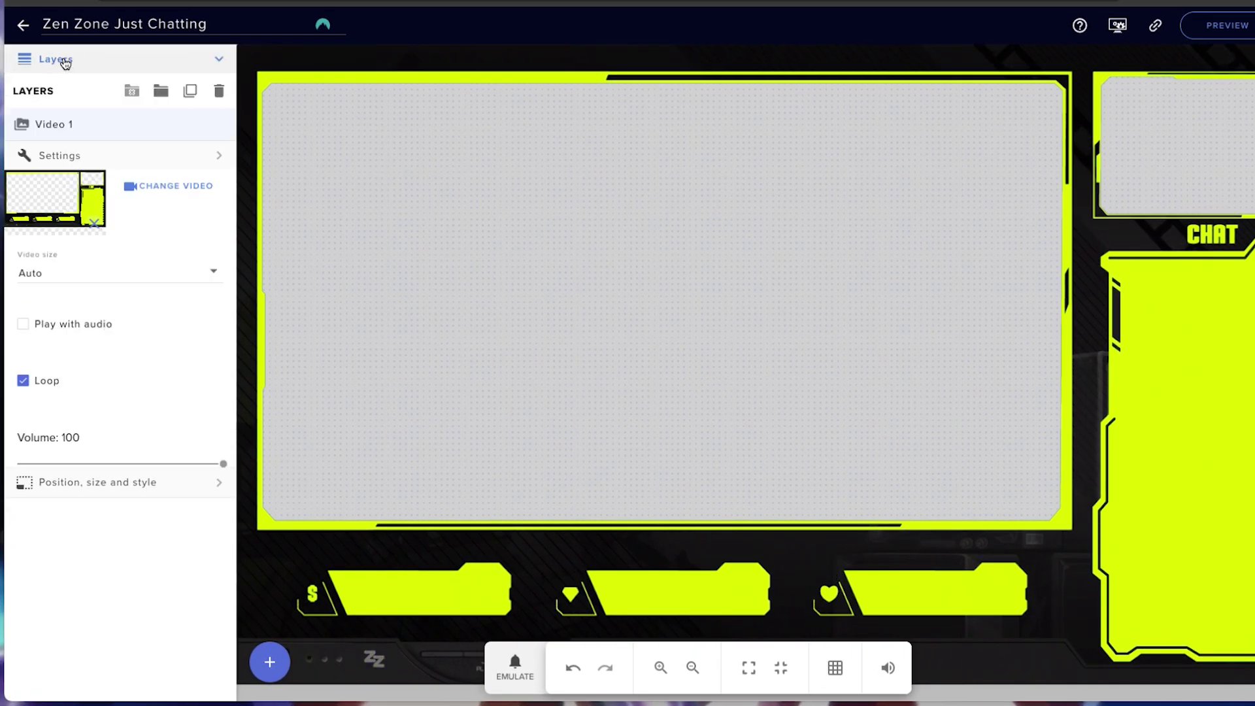
{"action": "left_click", "coordinate": [269, 662]}
{"action": "mouse_move", "coordinate": [365, 455]}
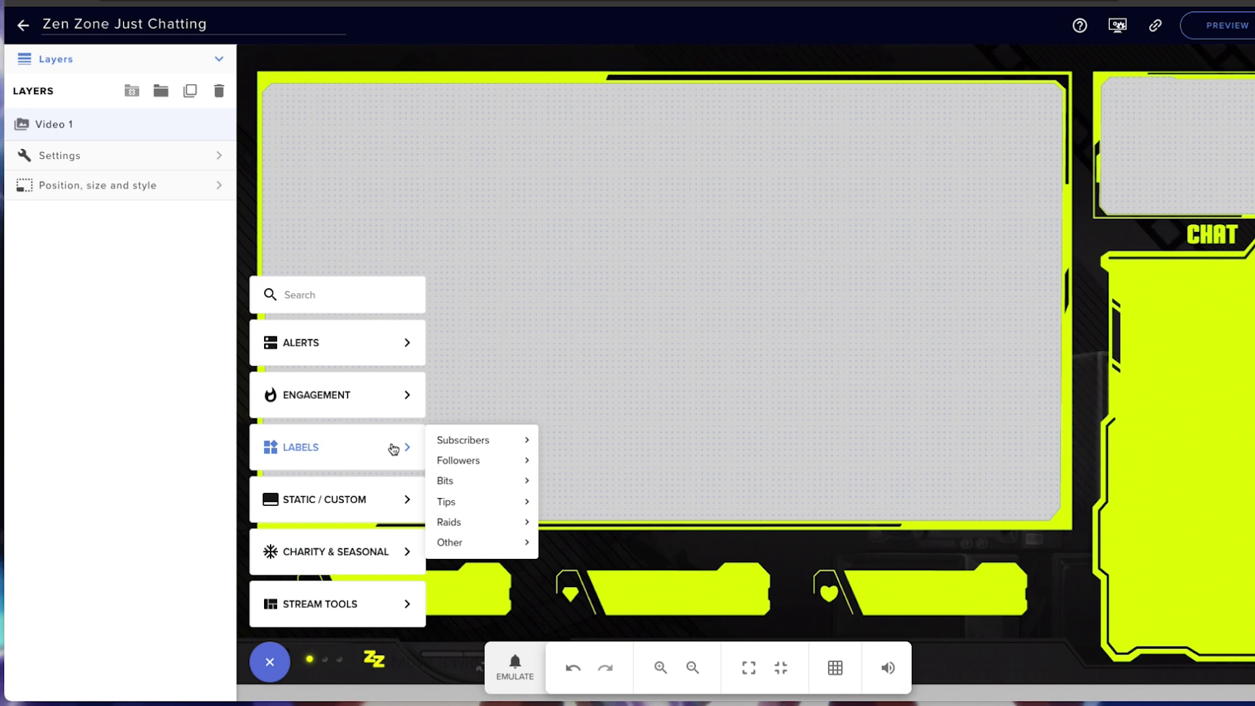
{"action": "mouse_move", "coordinate": [466, 466]}
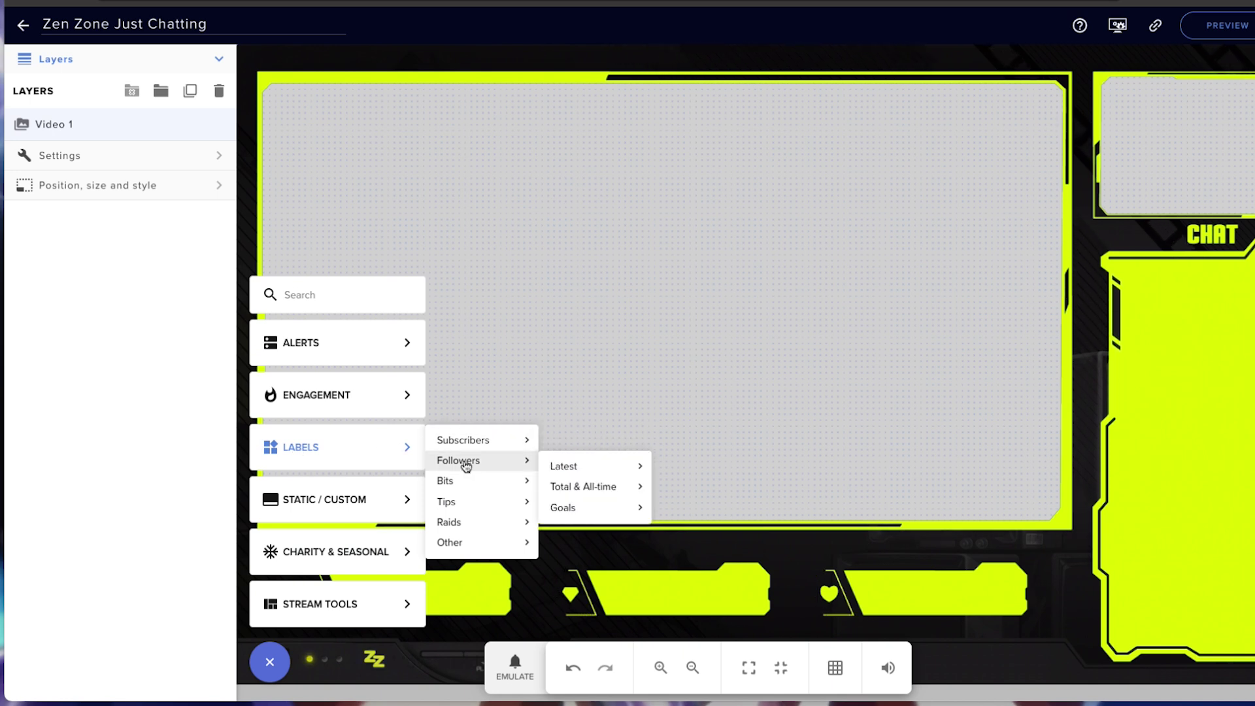
{"action": "mouse_move", "coordinate": [588, 467]}
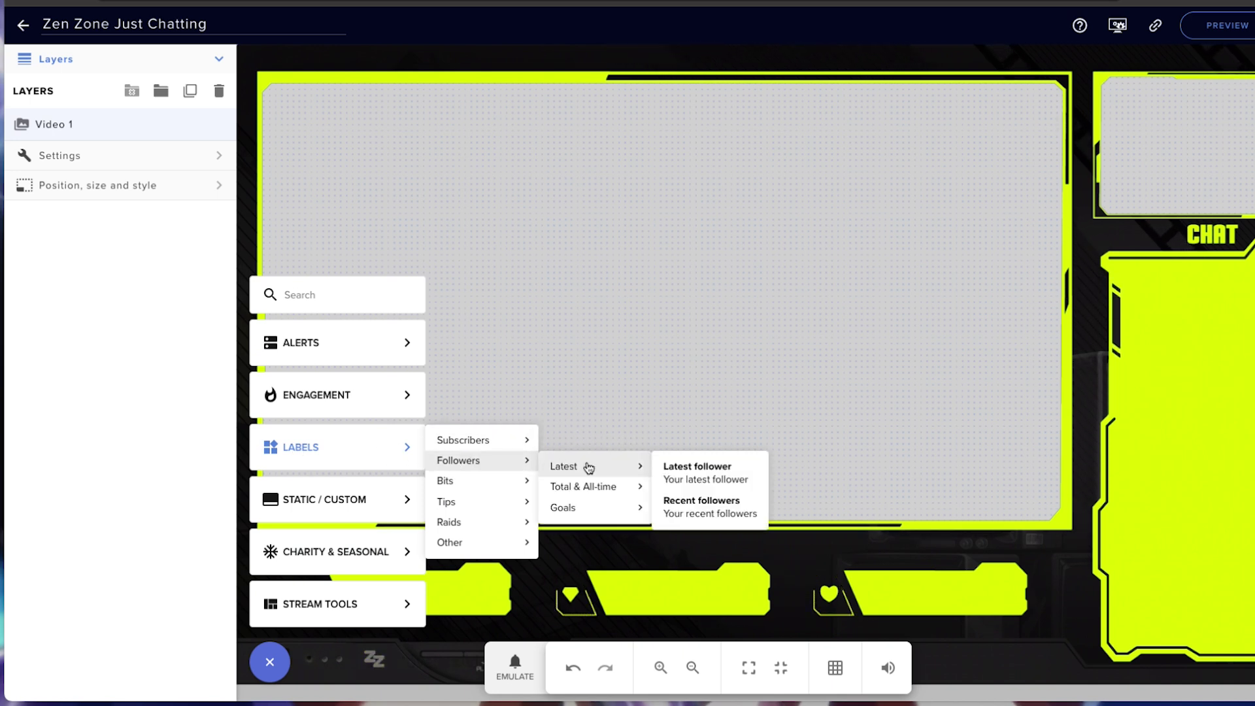
{"action": "left_click", "coordinate": [697, 469]}
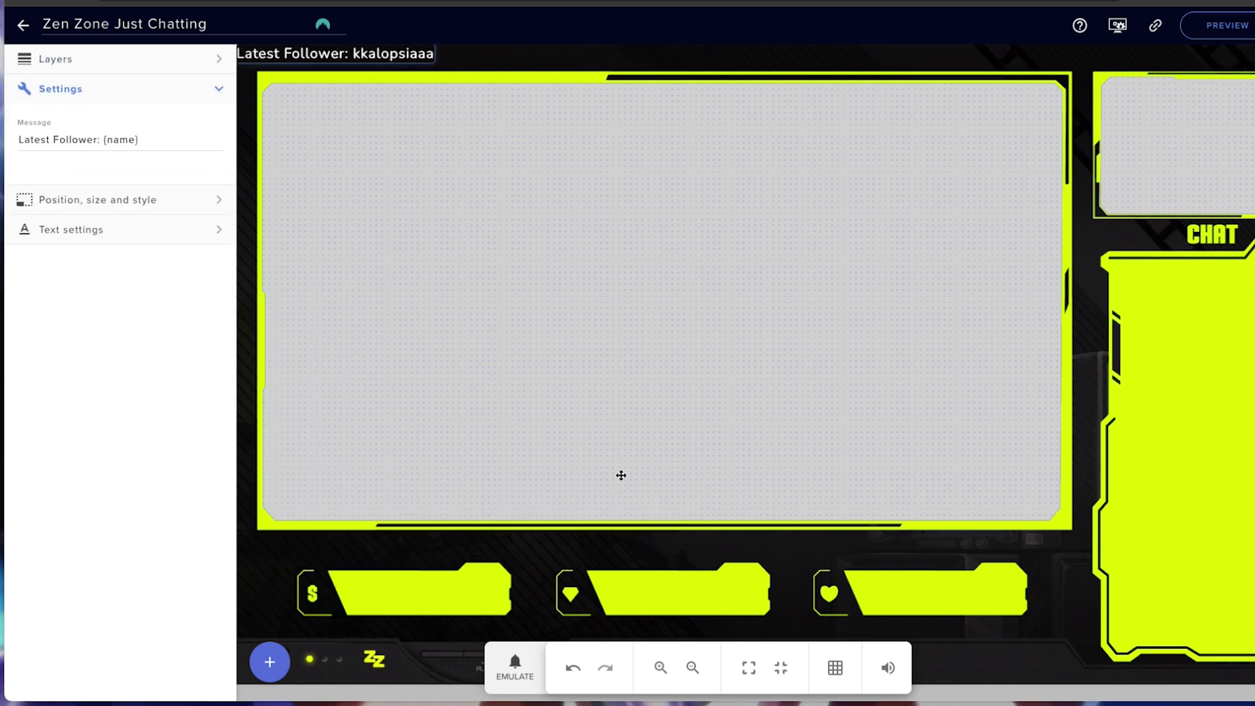
{"action": "left_click_drag", "start_coordinate": [331, 55], "coordinate": [917, 593]}
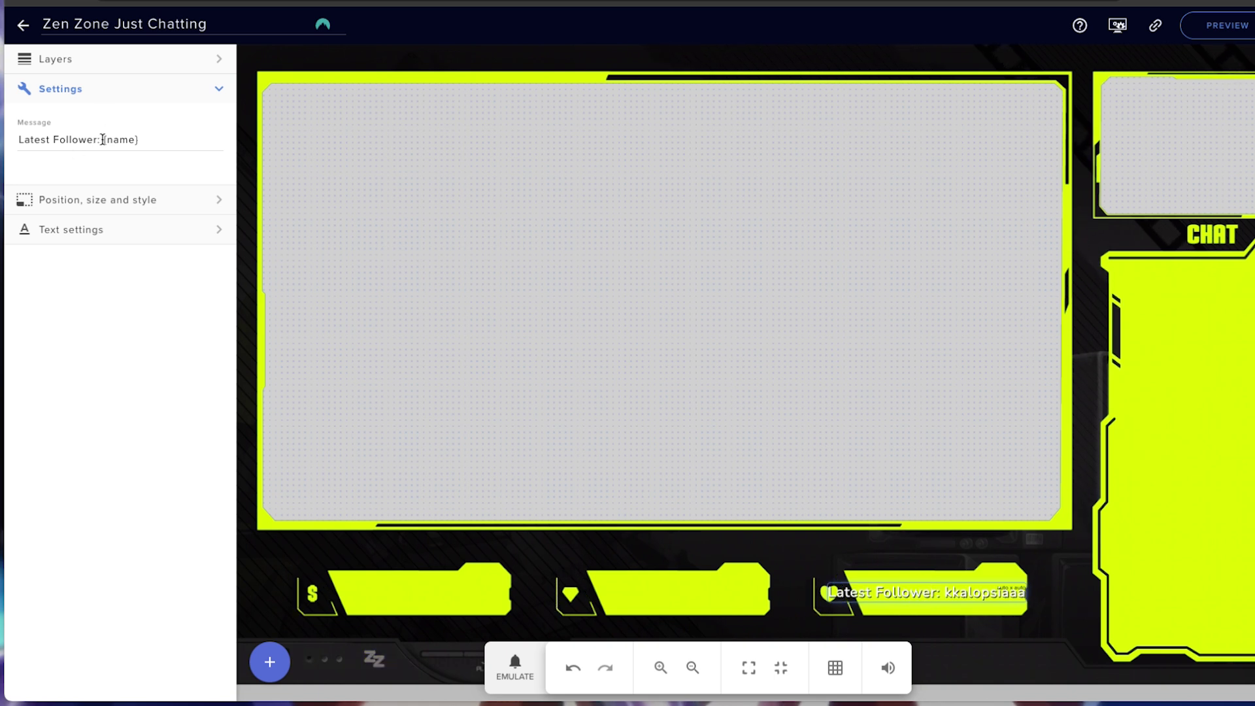
- Shorten the follower label's message to {name} and centre the label on the bar with the heart icon
{"action": "left_click_drag", "start_coordinate": [104, 139], "coordinate": [12, 139]}
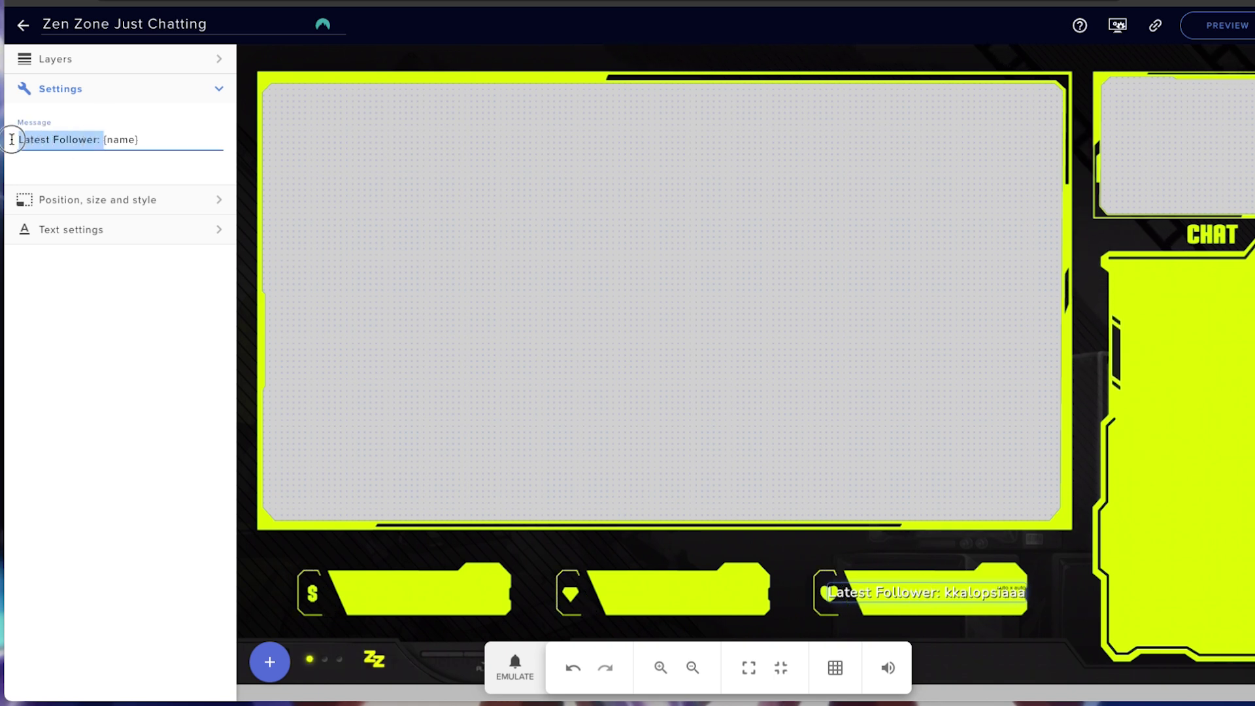
{"action": "key", "text": "BackSpace"}
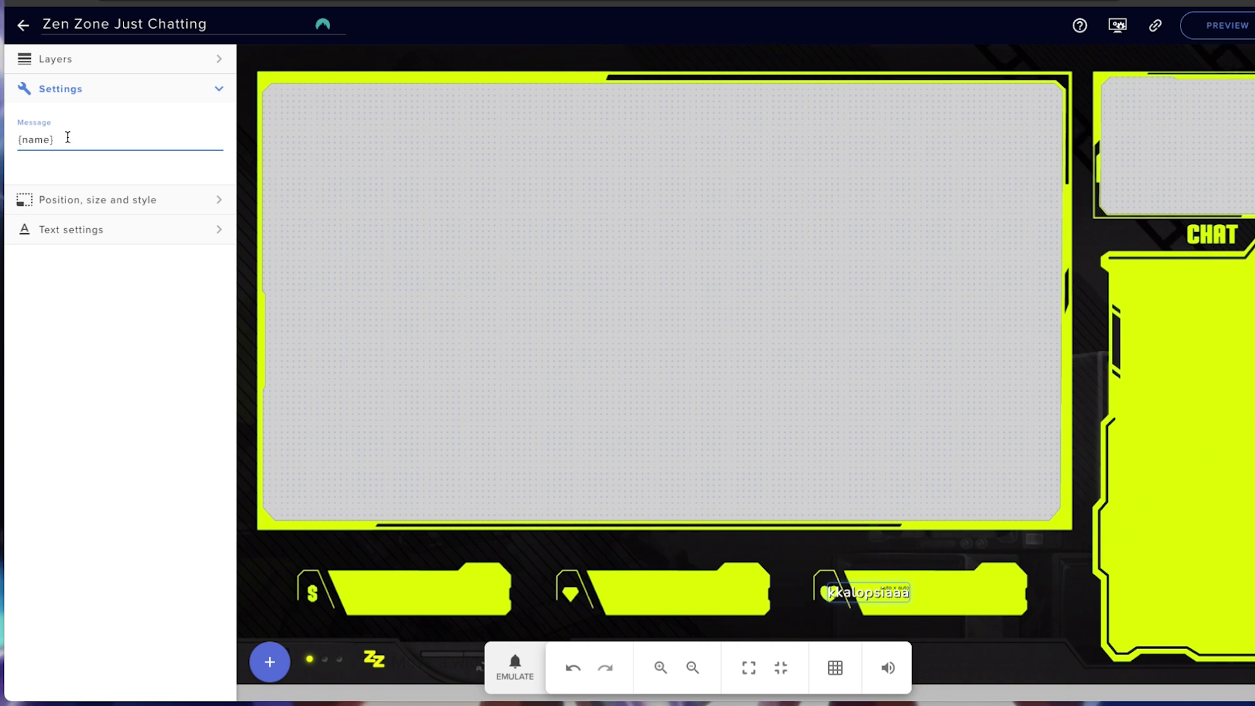
{"action": "left_click_drag", "start_coordinate": [870, 594], "coordinate": [933, 594]}
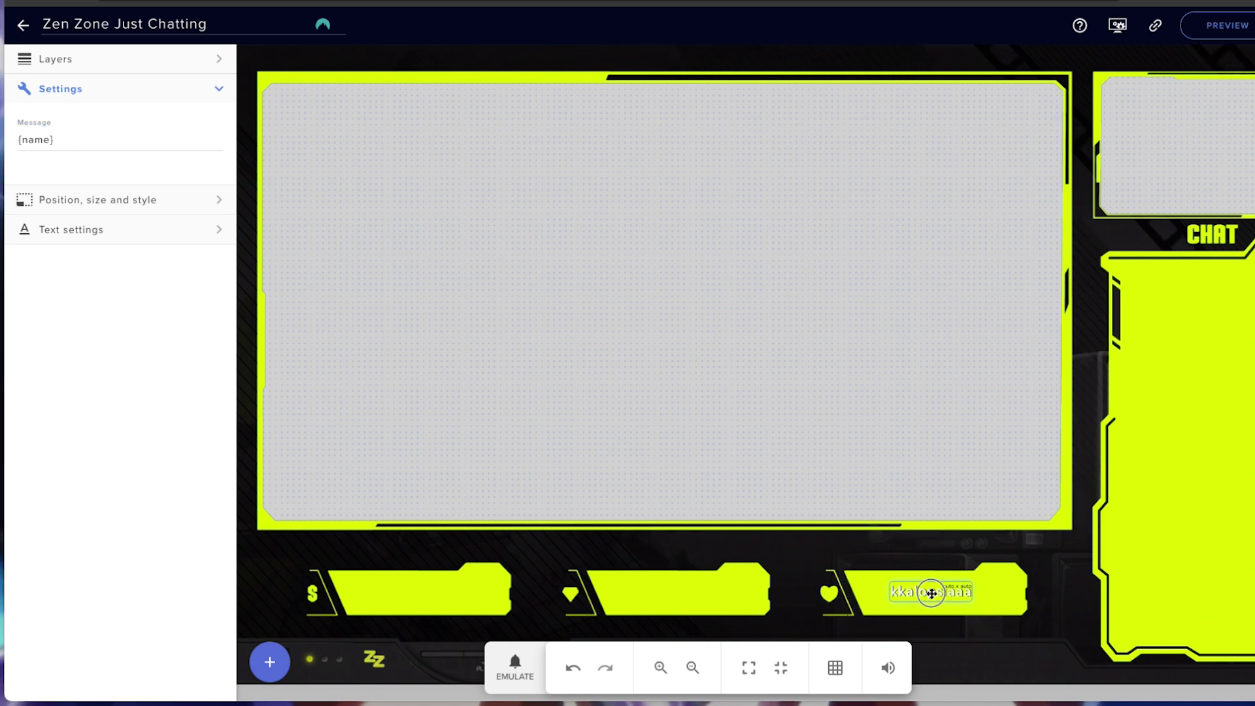
- Set the follower label's font size to 30 and centre-align its text
{"action": "left_click", "coordinate": [98, 229]}
{"action": "left_click", "coordinate": [61, 392]}
{"action": "left_click_drag", "start_coordinate": [62, 393], "coordinate": [43, 390]}
{"action": "type", "text": "30"}
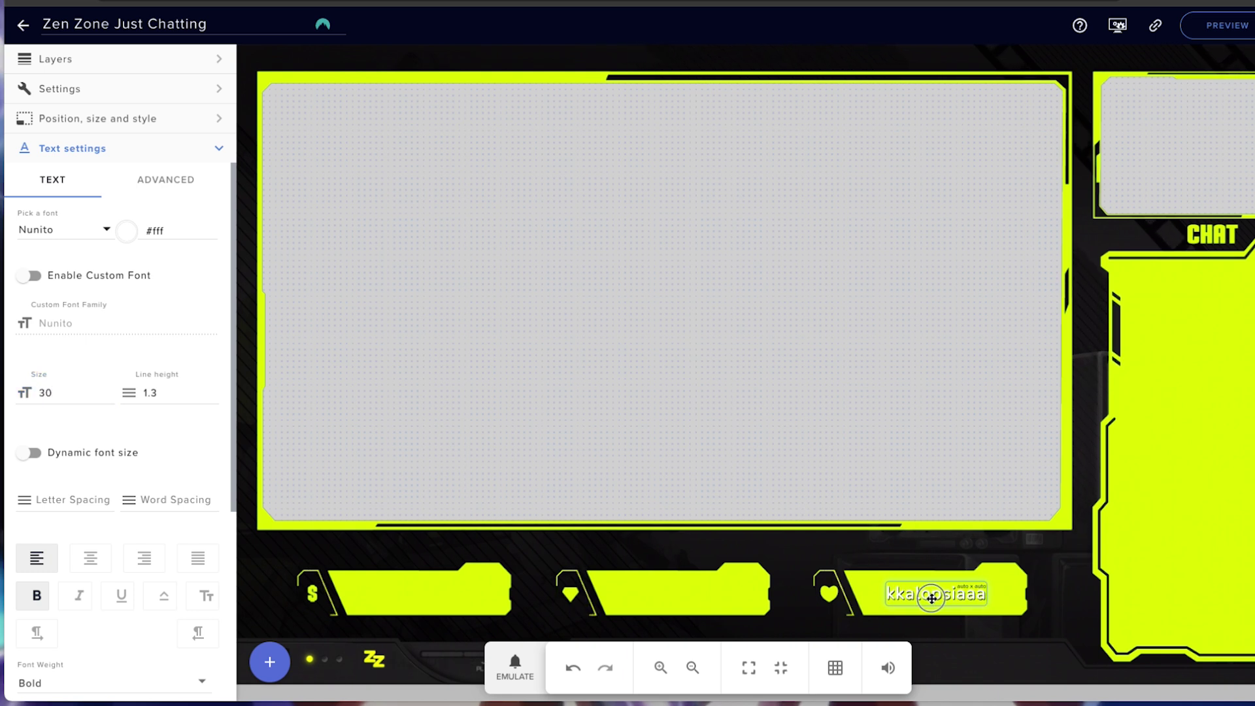
{"action": "scroll", "coordinate": [126, 504], "scroll_direction": "down", "scroll_amount": 3}
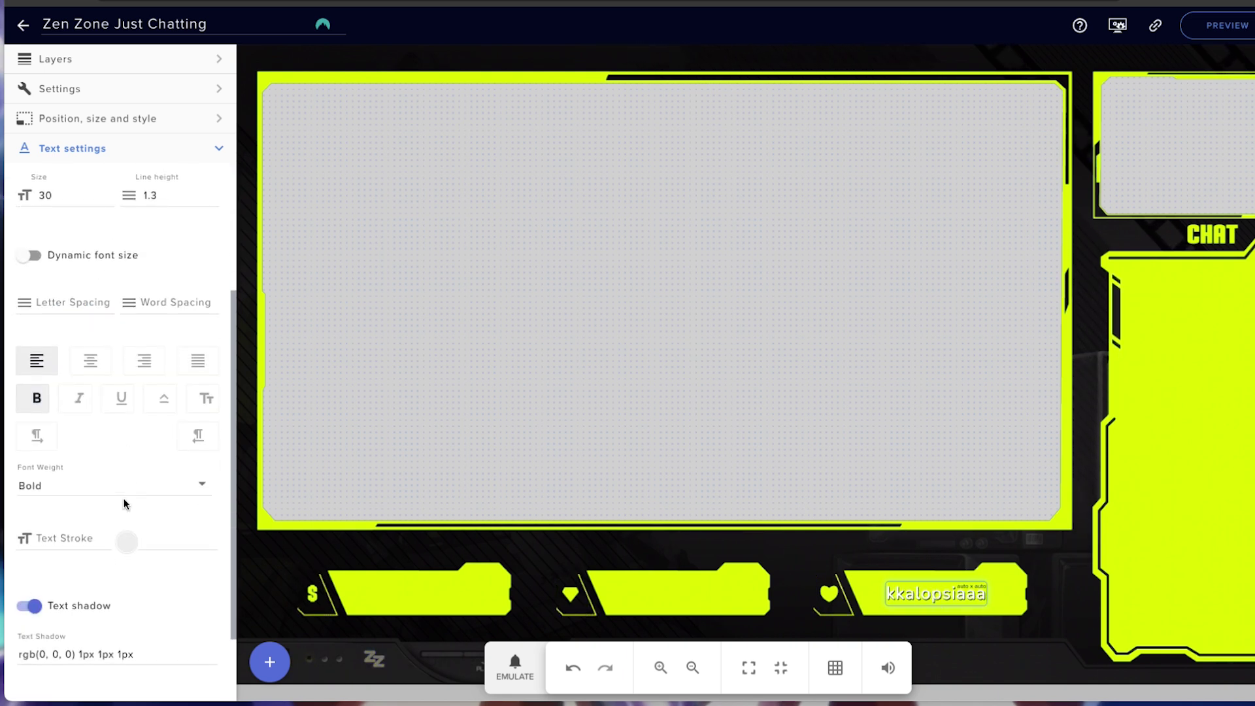
{"action": "scroll", "coordinate": [124, 504], "scroll_direction": "down", "scroll_amount": 2}
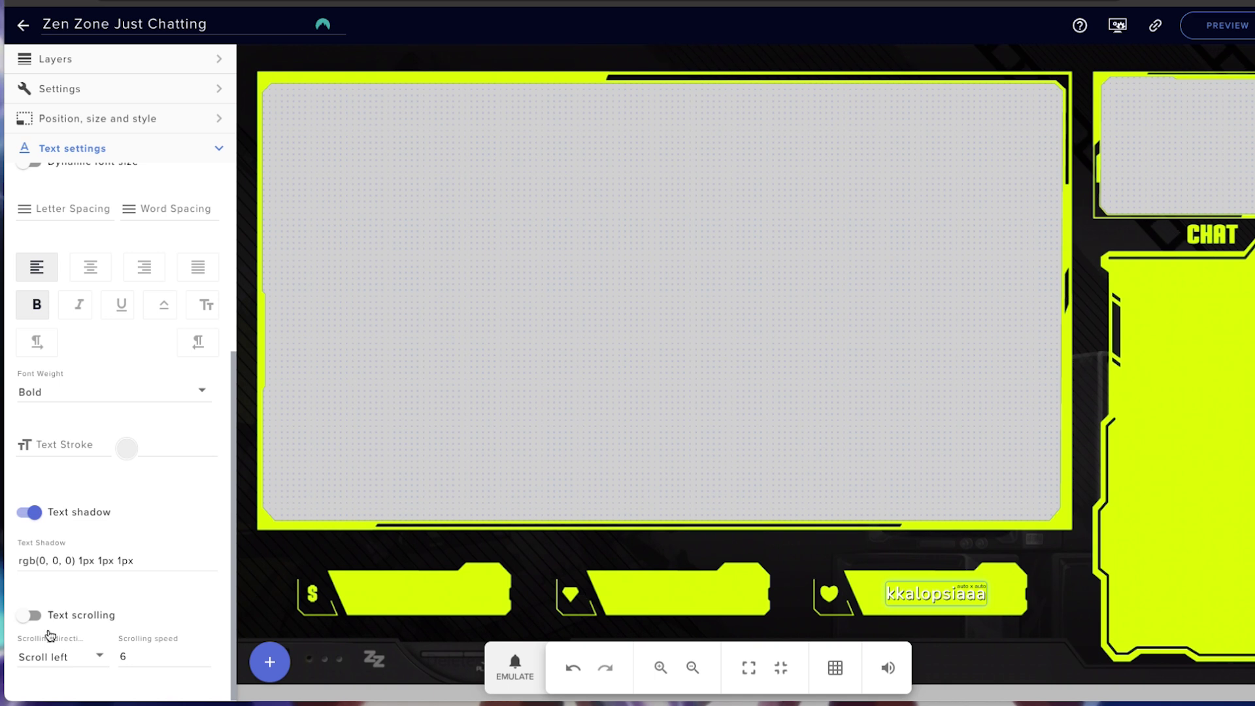
{"action": "scroll", "coordinate": [127, 533], "scroll_direction": "up", "scroll_amount": 5}
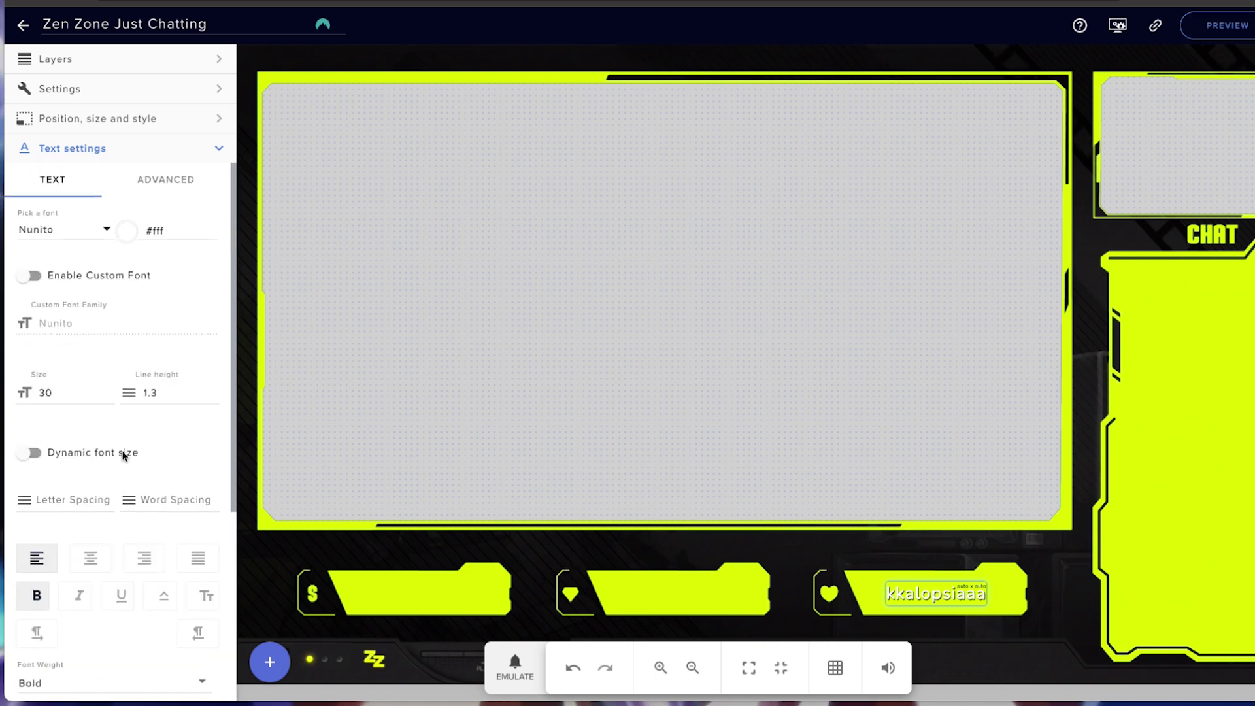
{"action": "left_click", "coordinate": [92, 559]}
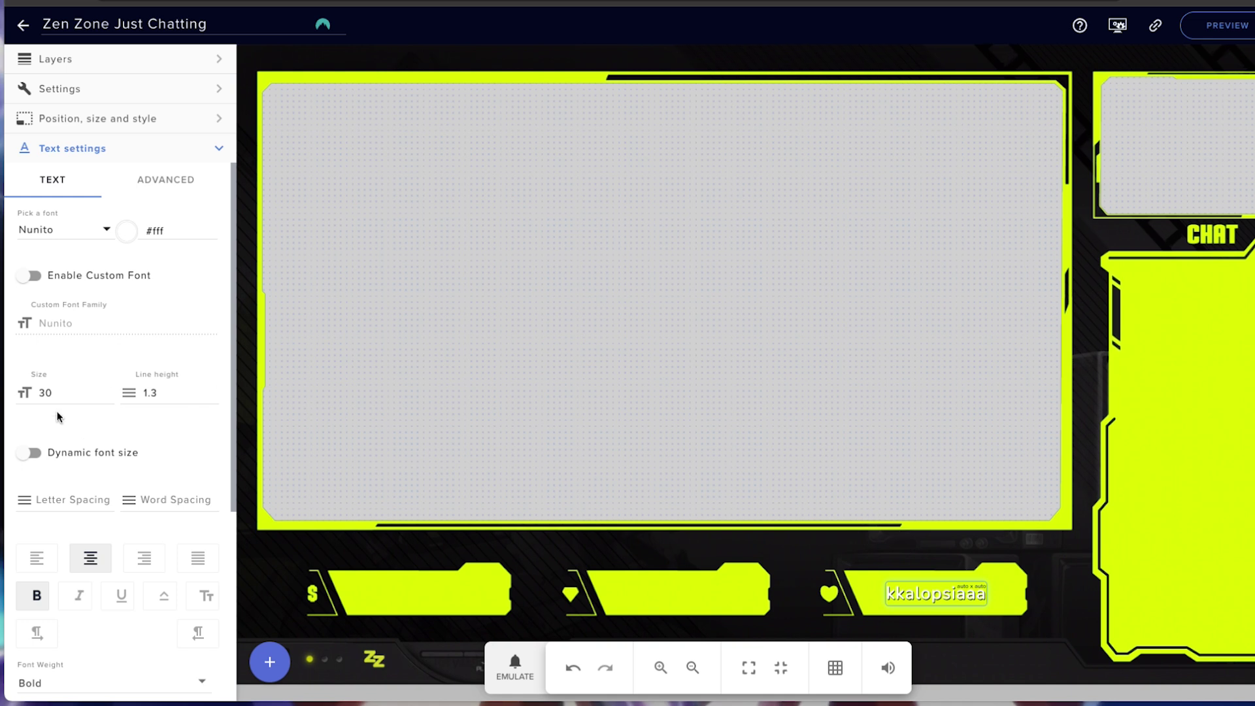
- Set the follower label's font size to 33, recentre it on the heart bar and deselect it
{"action": "double_click", "coordinate": [42, 392]}
{"action": "type", "text": "35"}
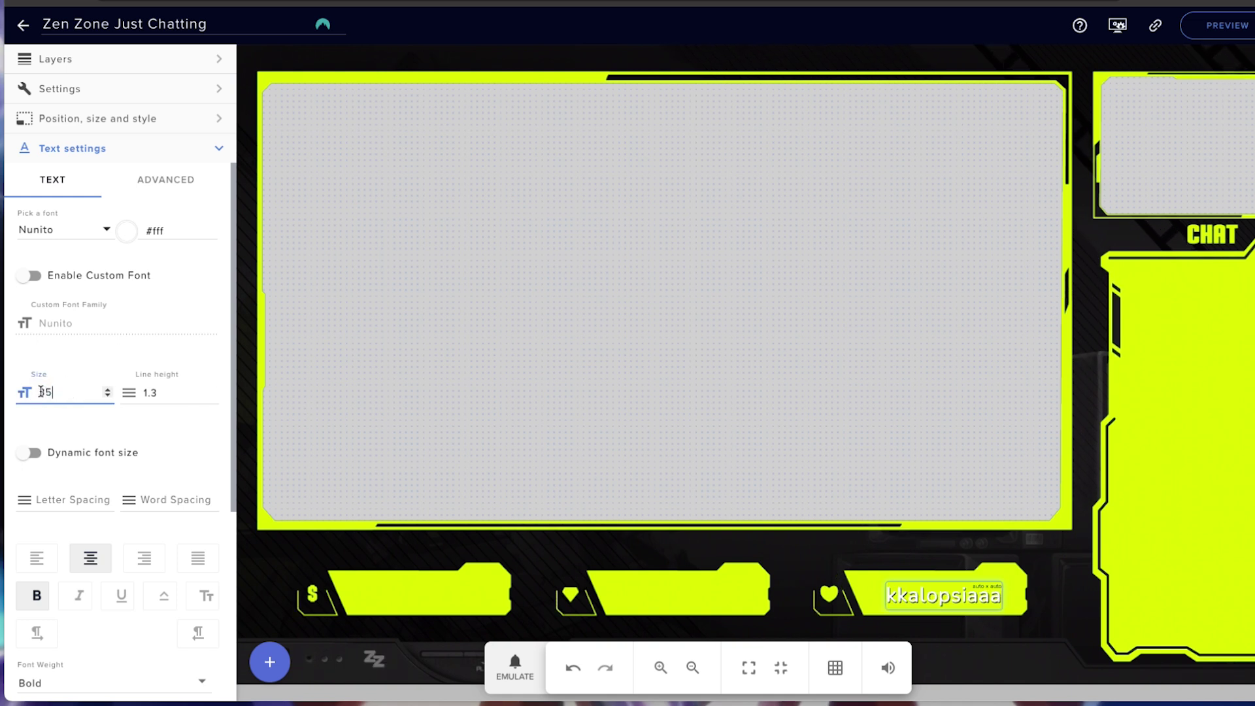
{"action": "key", "text": "BackSpace"}
{"action": "type", "text": "3"}
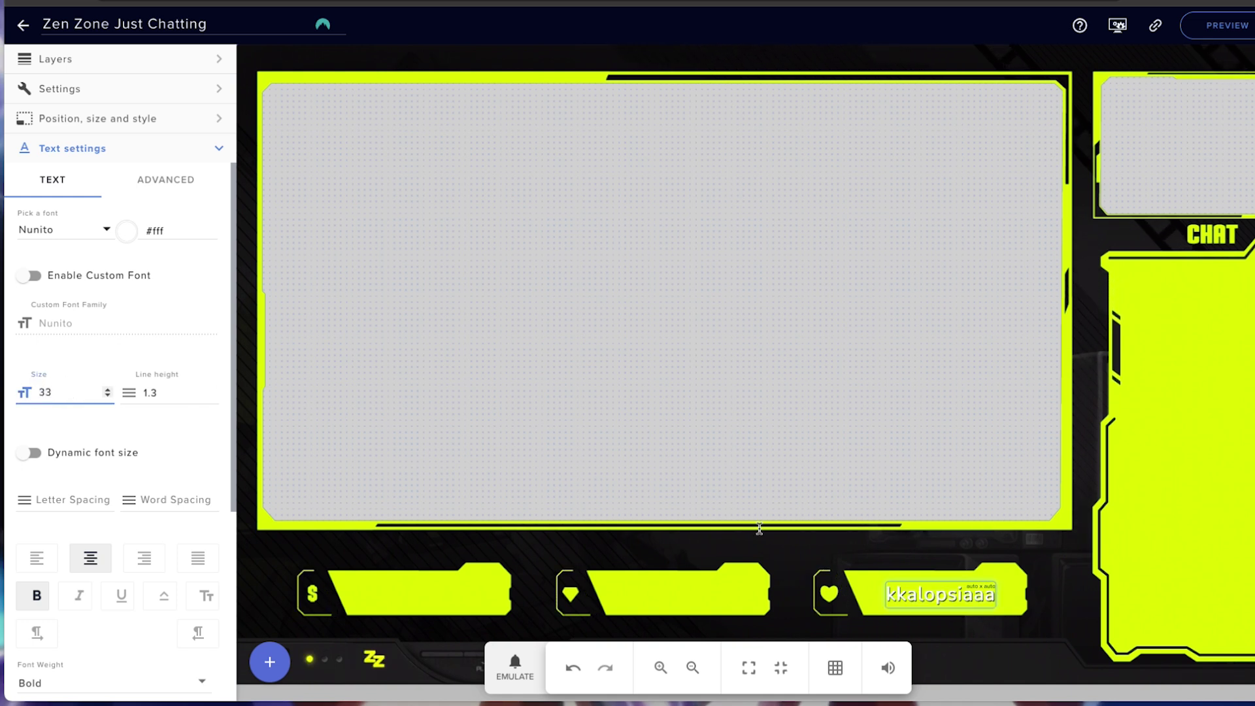
{"action": "left_click", "coordinate": [914, 596]}
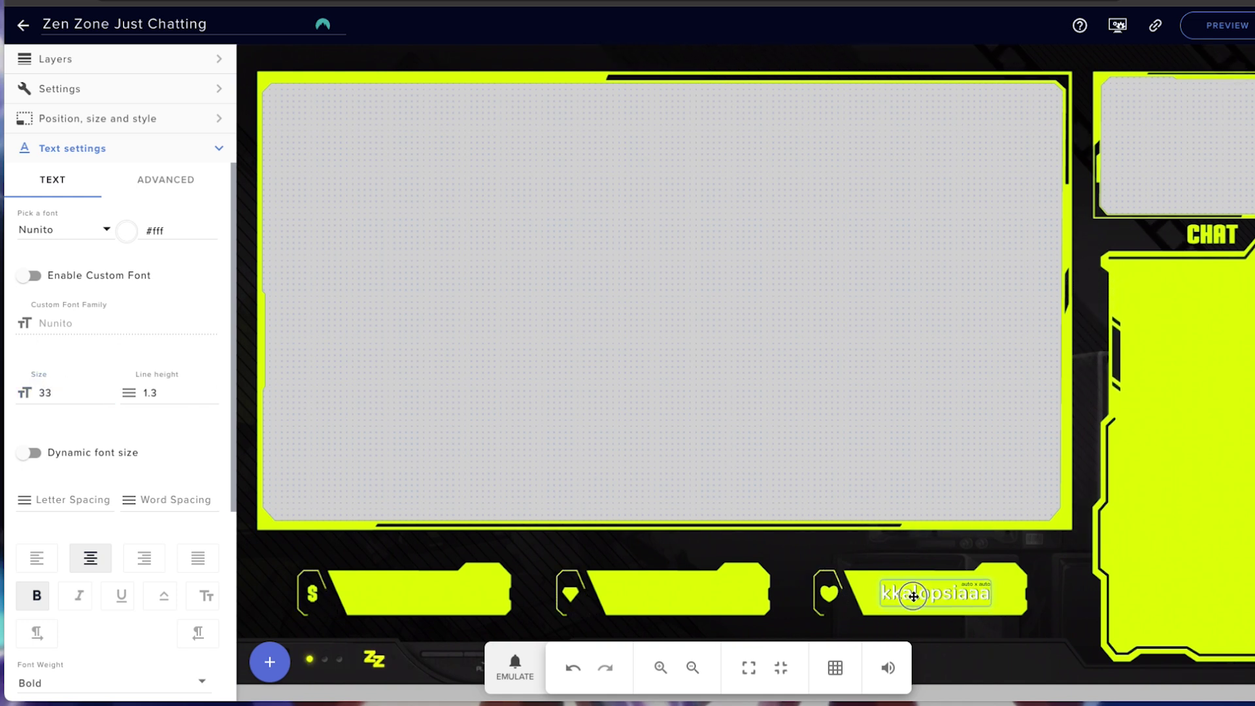
{"action": "left_click", "coordinate": [1078, 576]}
- Add a Latest subscriber label and place it over the bar with the diamond icon
{"action": "left_click", "coordinate": [269, 662]}
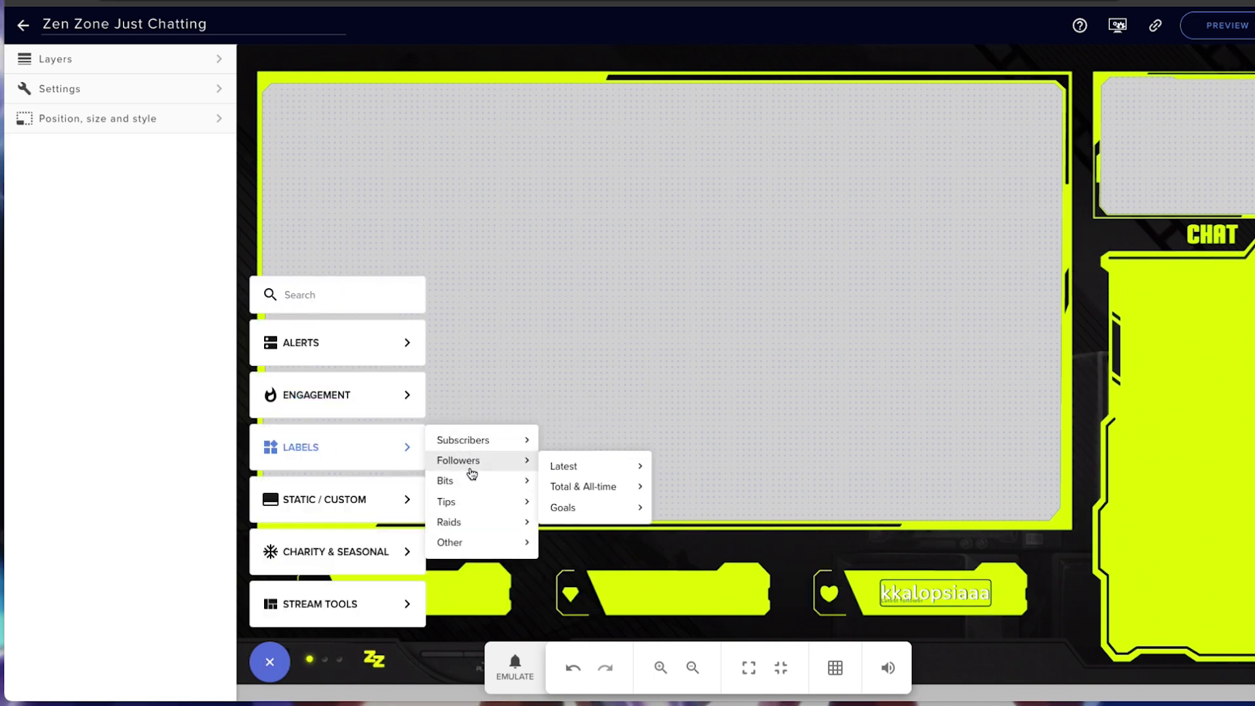
{"action": "mouse_move", "coordinate": [465, 484]}
{"action": "mouse_move", "coordinate": [494, 449]}
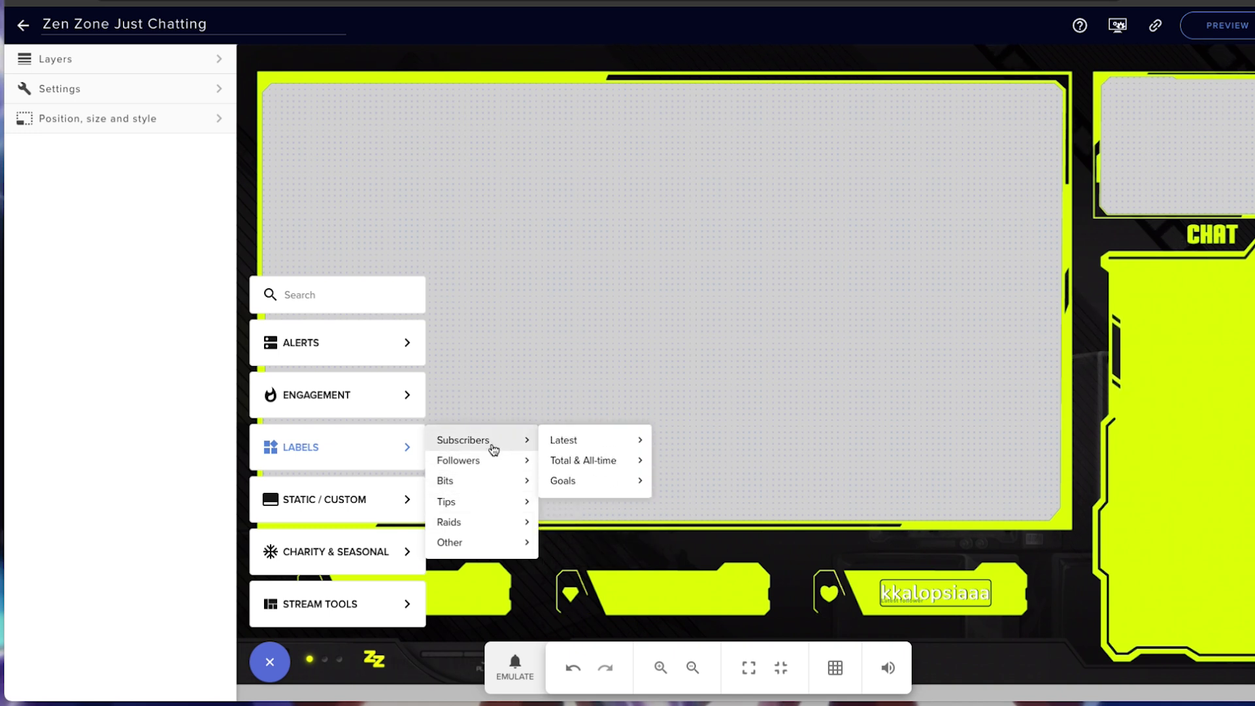
{"action": "mouse_move", "coordinate": [568, 440]}
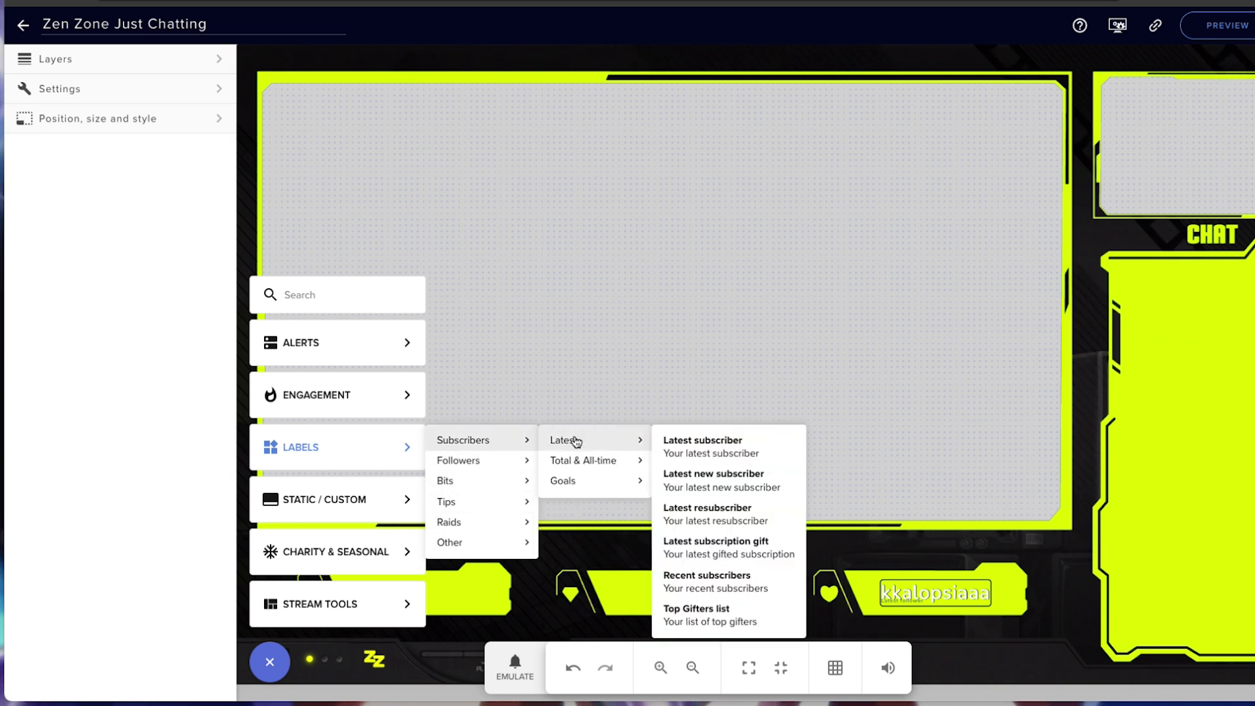
{"action": "left_click", "coordinate": [710, 441]}
{"action": "left_click_drag", "start_coordinate": [373, 57], "coordinate": [555, 410]}
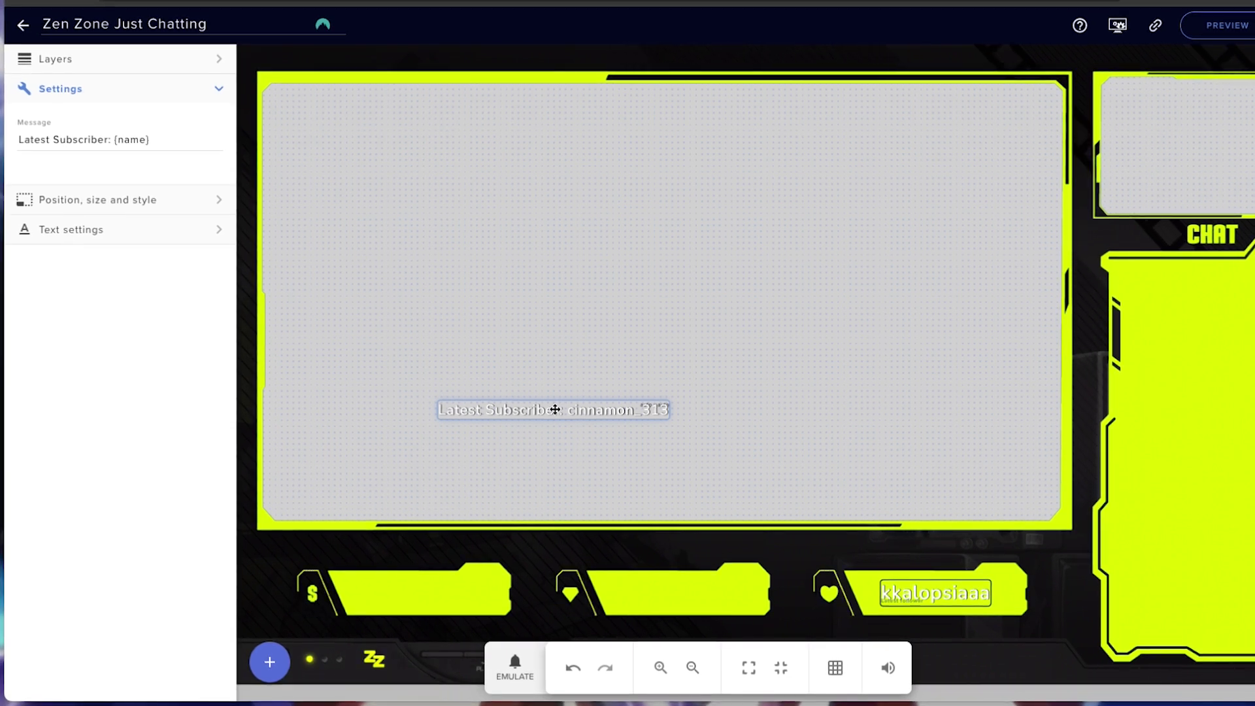
{"action": "left_click_drag", "start_coordinate": [521, 411], "coordinate": [631, 593]}
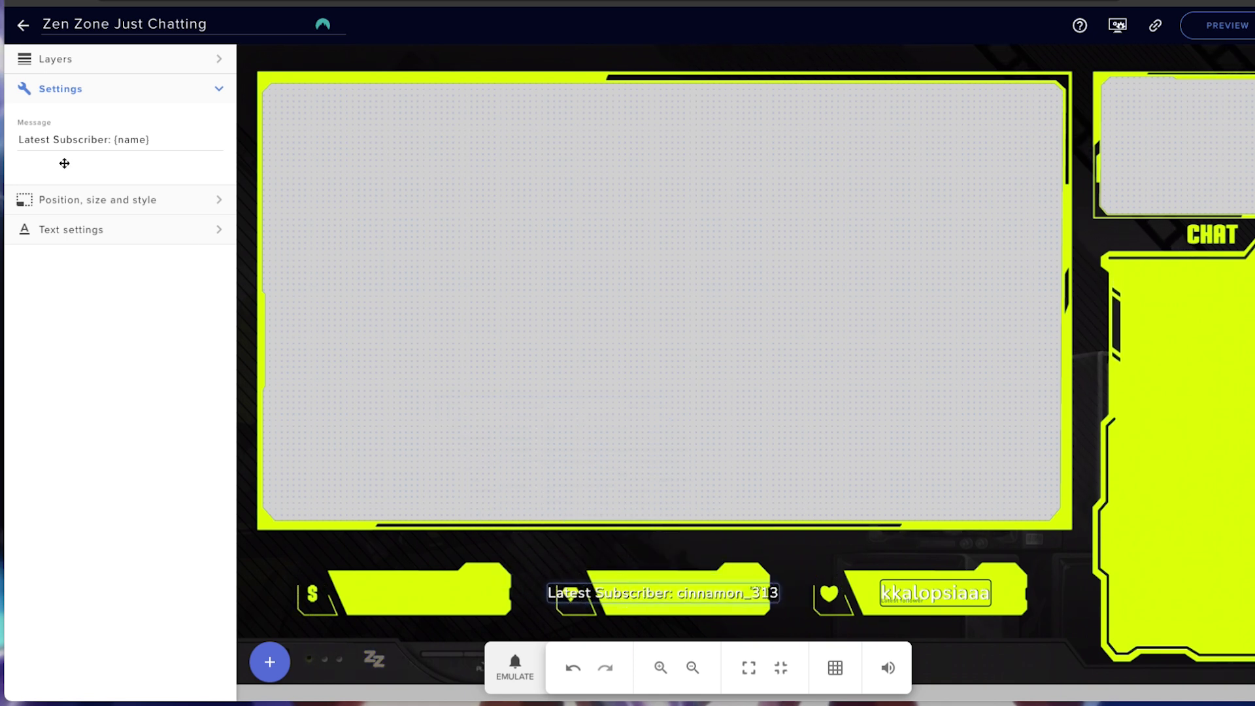
- Shorten the subscriber label's message to {name} and move the label onto the middle of the diamond bar
{"action": "left_click_drag", "start_coordinate": [109, 143], "coordinate": [6, 145]}
{"action": "key", "text": "BackSpace"}
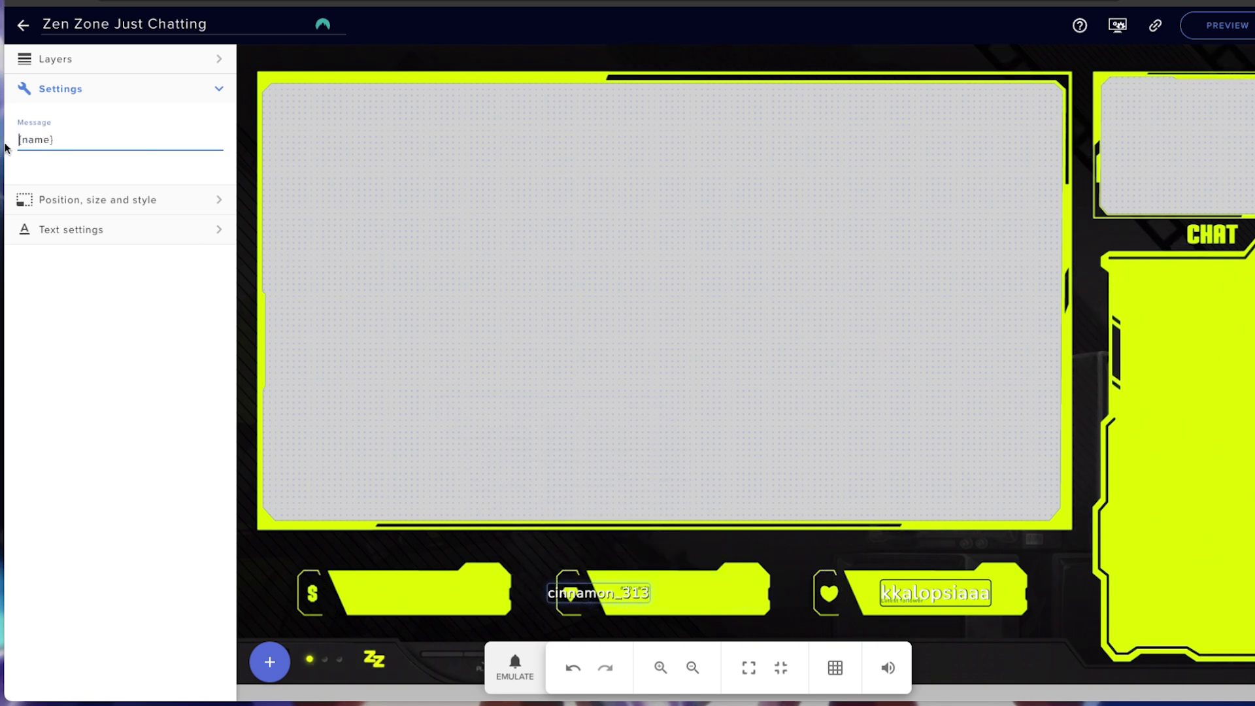
{"action": "left_click_drag", "start_coordinate": [596, 592], "coordinate": [677, 595]}
- Centre-align the subscriber label's text, set its font size to 33 and recentre it on the diamond bar
{"action": "left_click", "coordinate": [93, 228]}
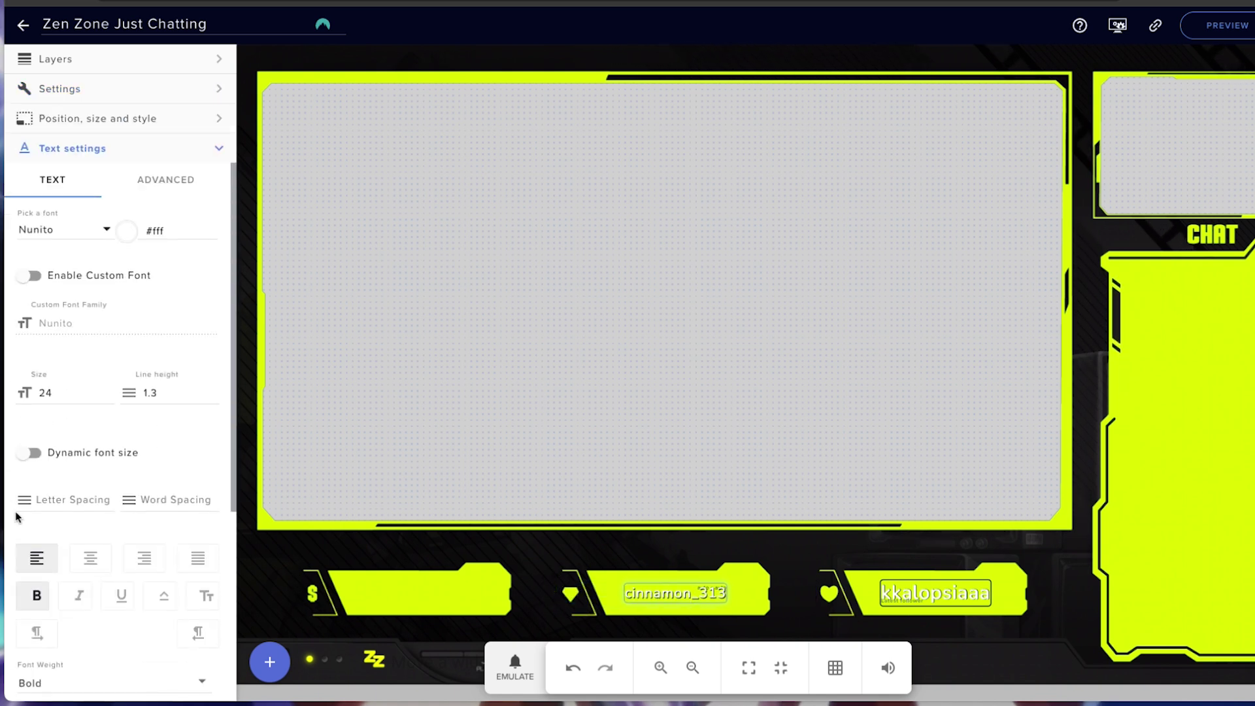
{"action": "left_click", "coordinate": [88, 560]}
{"action": "double_click", "coordinate": [35, 393]}
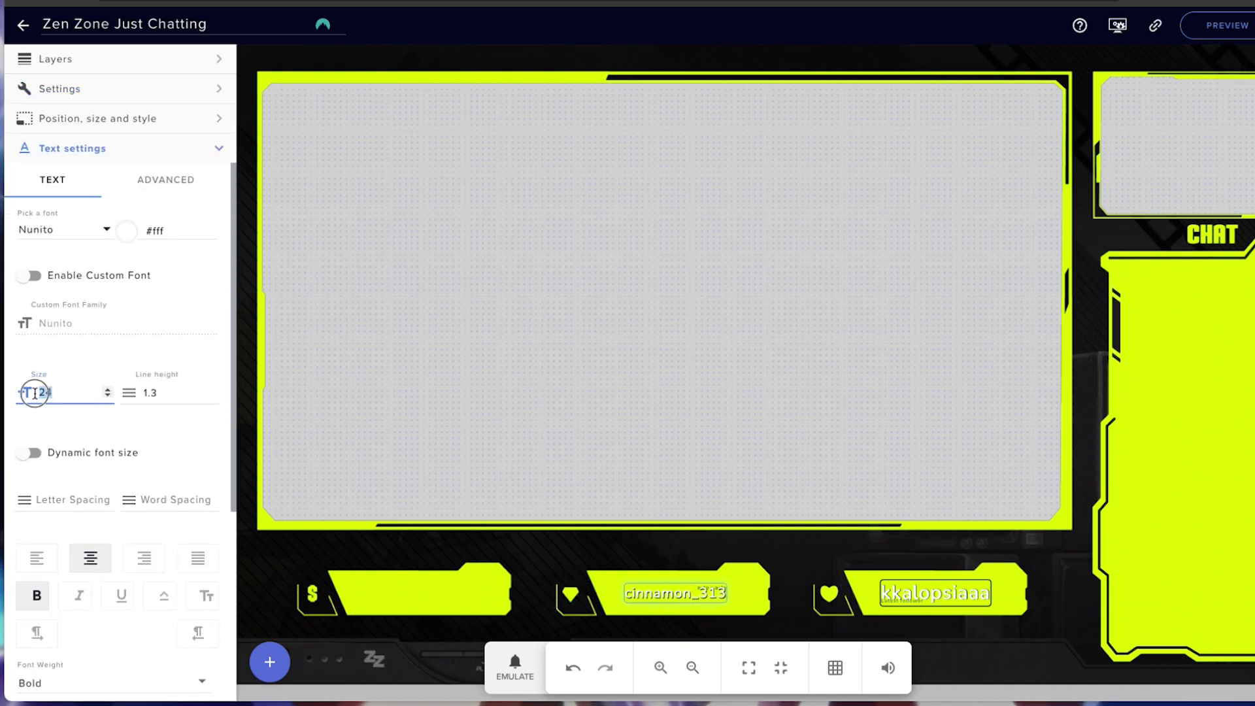
{"action": "type", "text": "33"}
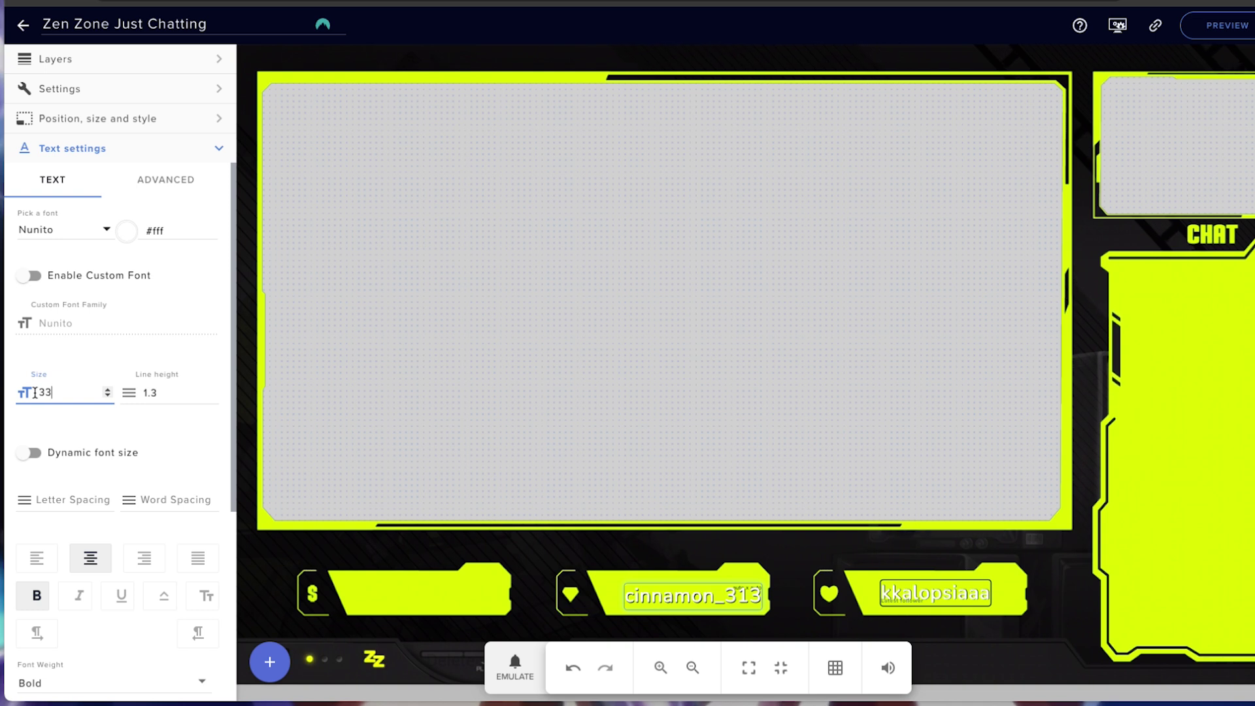
{"action": "left_click_drag", "start_coordinate": [678, 595], "coordinate": [663, 592]}
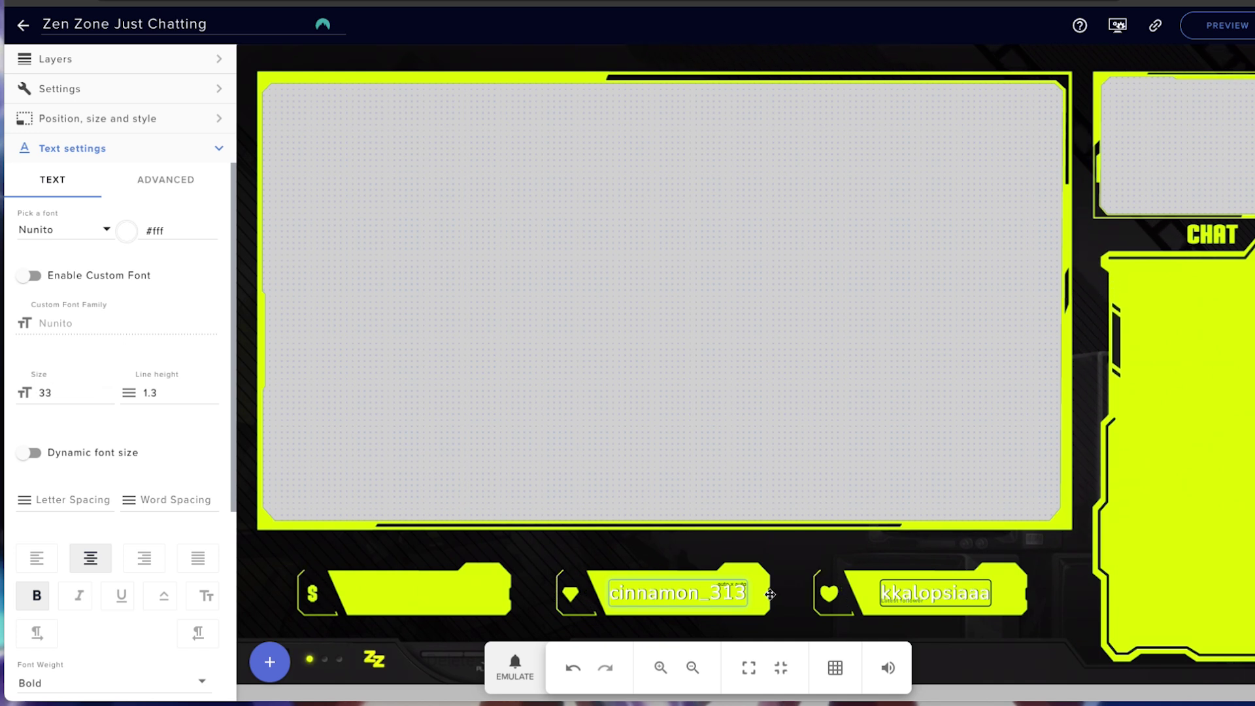
- Add a Latest cheer label over the bar with the dollar icon and shorten its text to {name} - {amount}
{"action": "left_click", "coordinate": [270, 662]}
{"action": "mouse_move", "coordinate": [353, 450]}
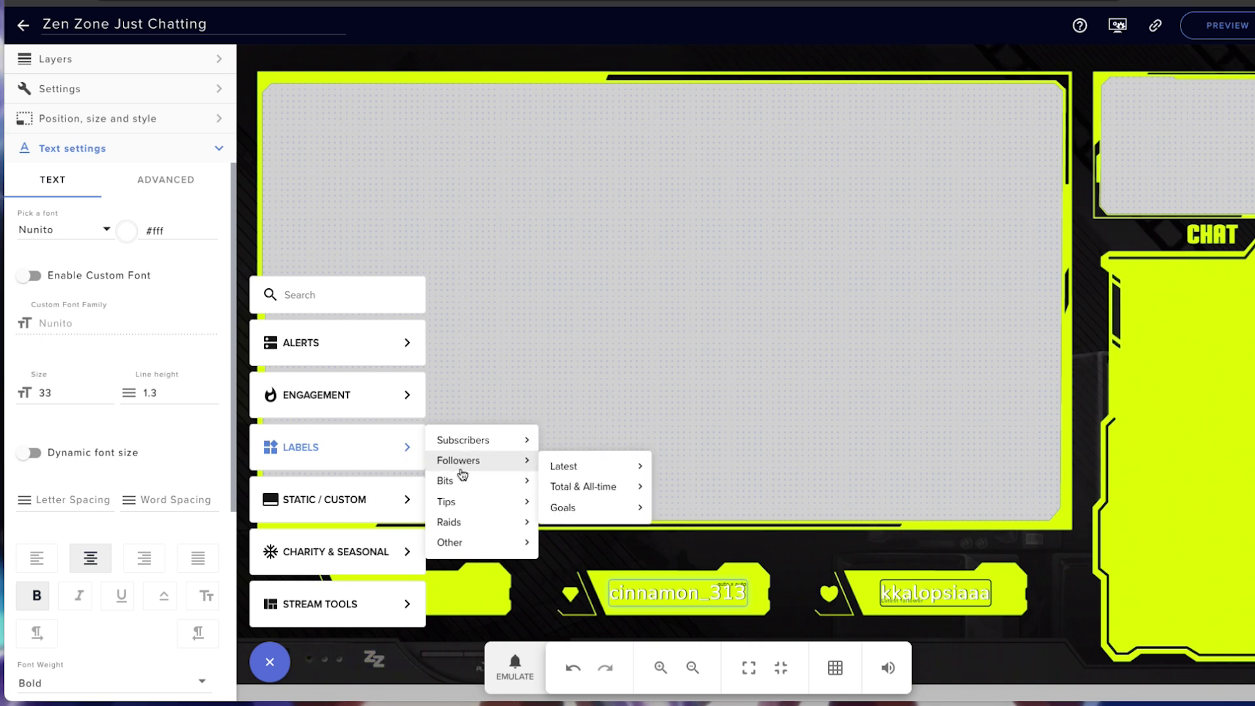
{"action": "mouse_move", "coordinate": [471, 482]}
{"action": "mouse_move", "coordinate": [589, 493]}
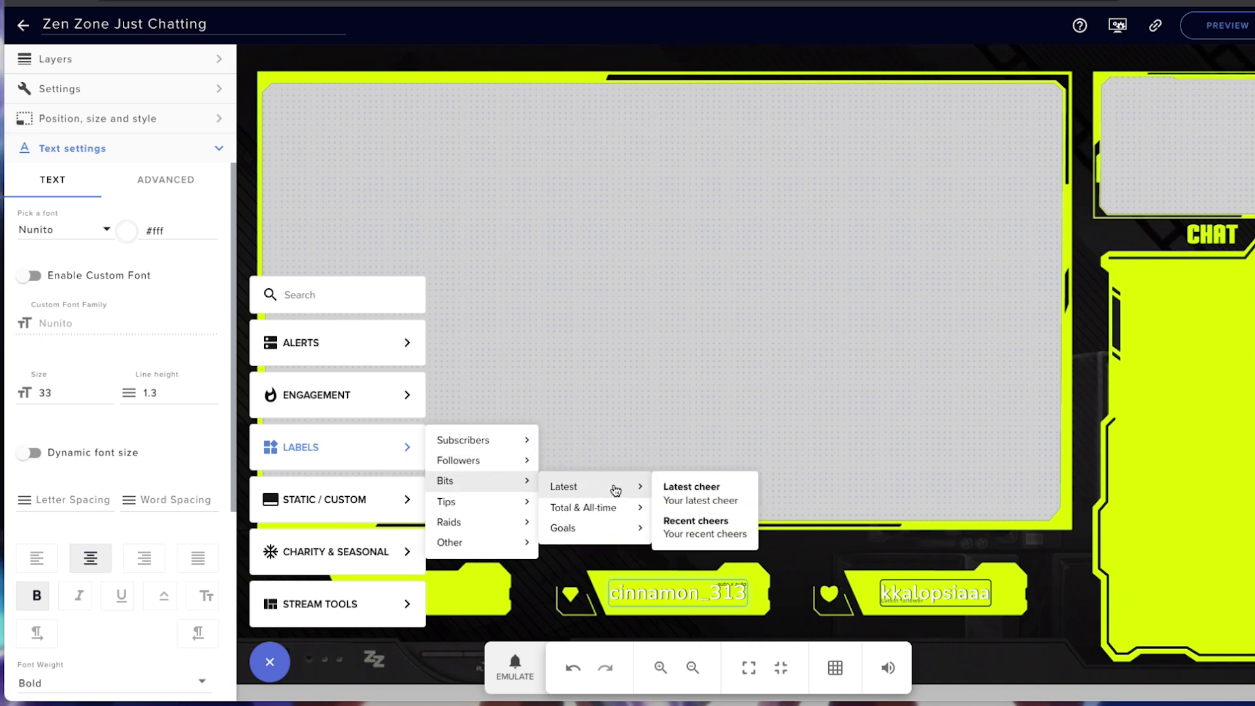
{"action": "left_click", "coordinate": [700, 487]}
{"action": "left_click_drag", "start_coordinate": [331, 51], "coordinate": [410, 594]}
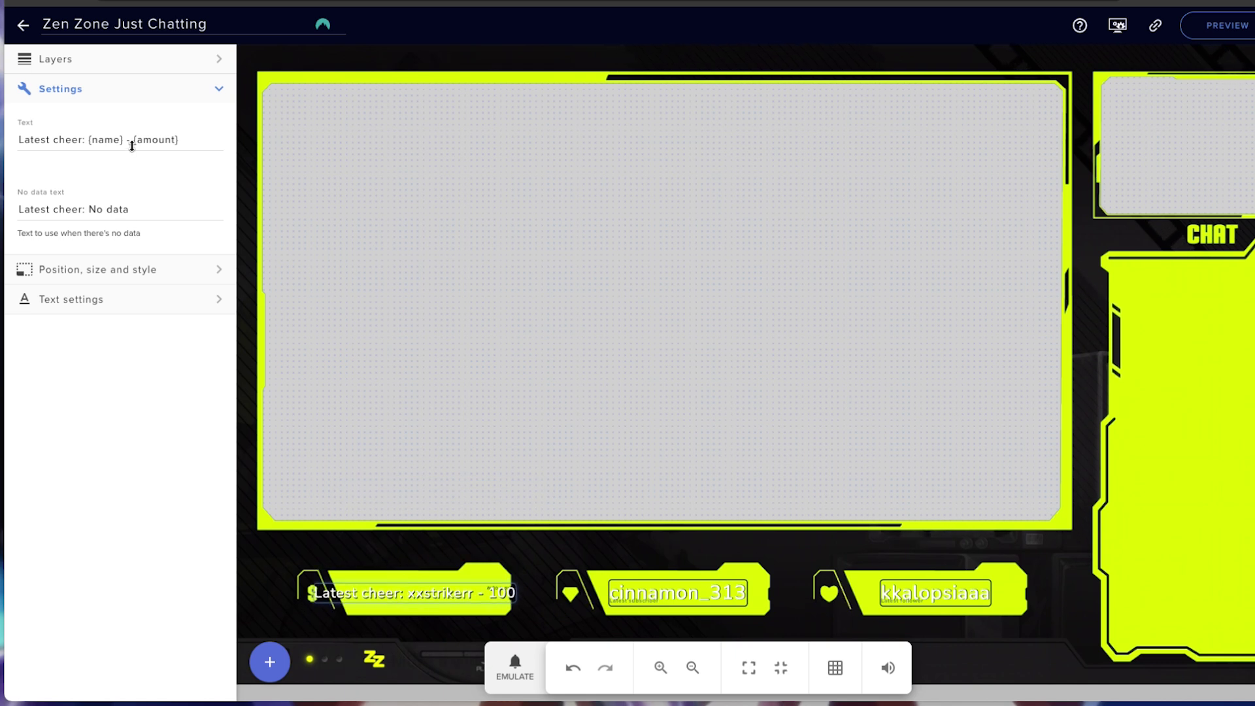
{"action": "left_click_drag", "start_coordinate": [88, 141], "coordinate": [2, 139]}
{"action": "key", "text": "BackSpace"}
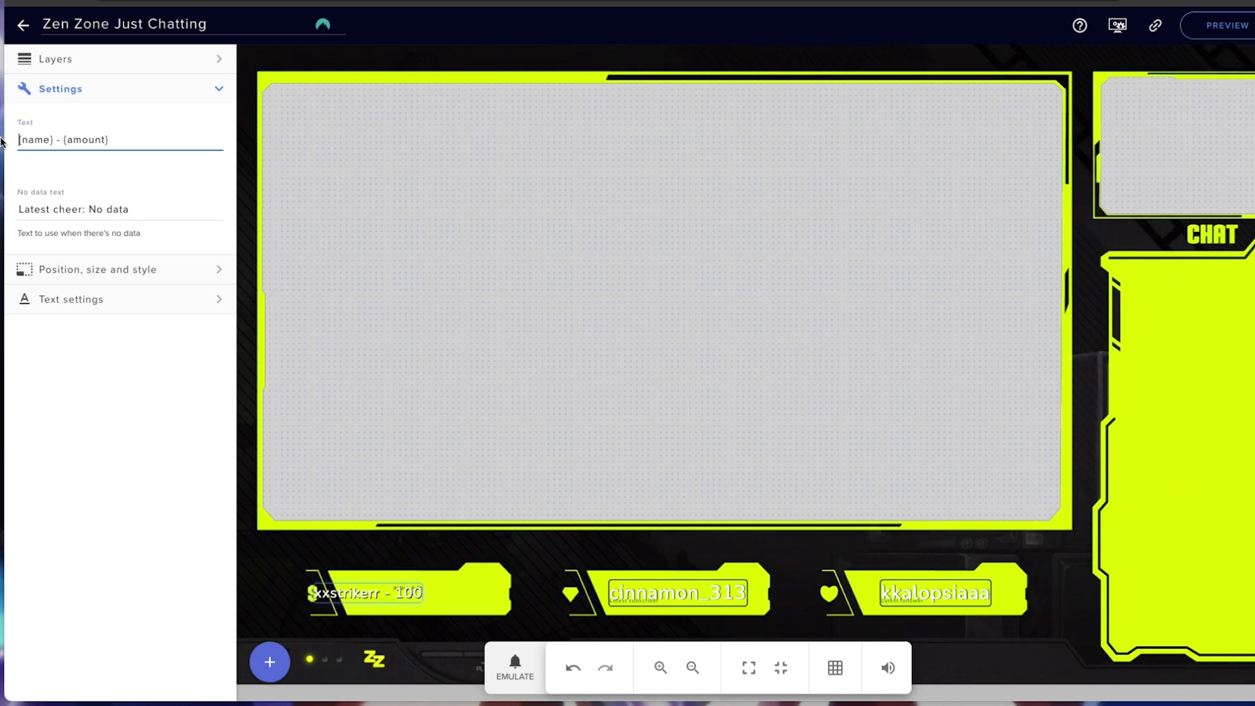
- Set the cheer label's font size to 30, centre it on the dollar bar and centre-align its text
{"action": "left_click", "coordinate": [143, 301]}
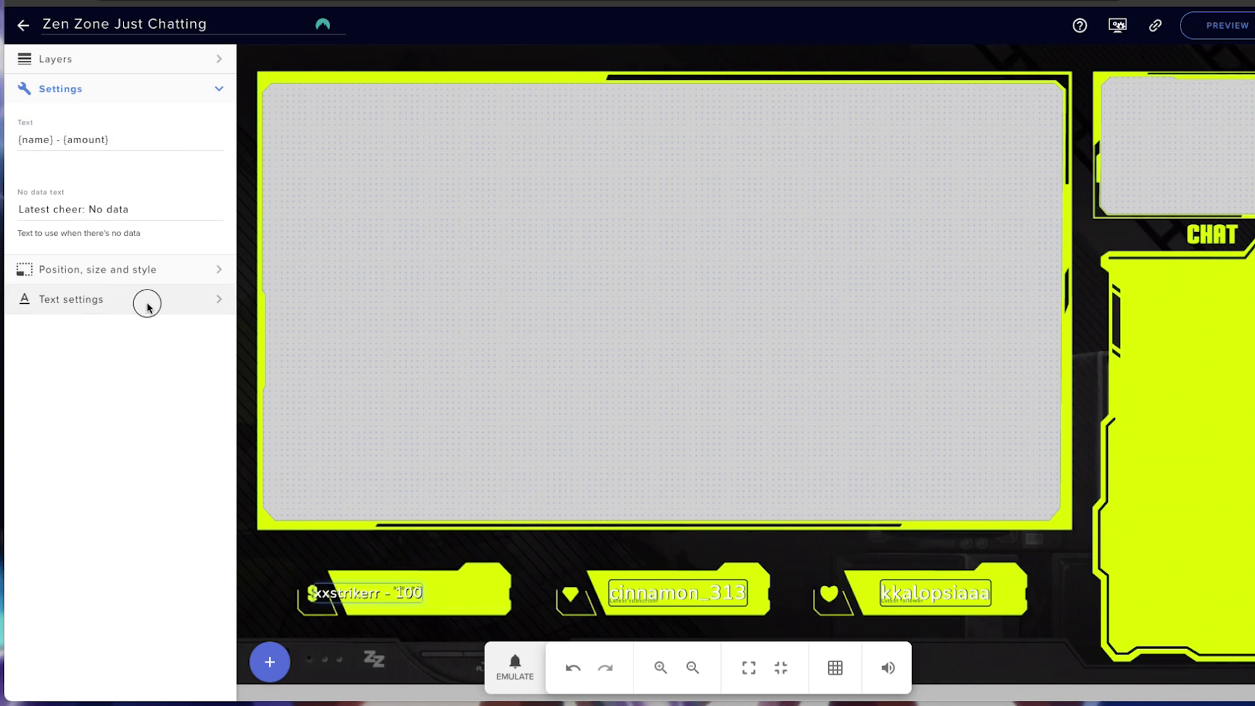
{"action": "left_click_drag", "start_coordinate": [59, 394], "coordinate": [27, 392]}
{"action": "type", "text": "30"}
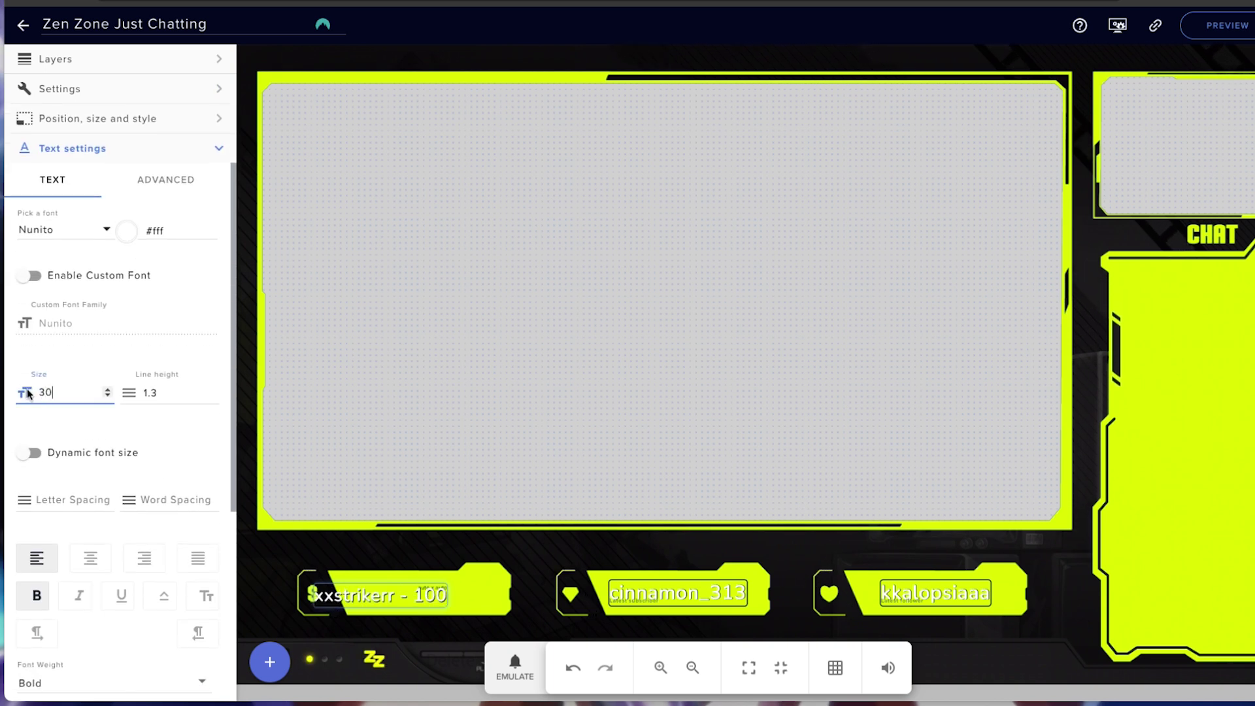
{"action": "left_click_drag", "start_coordinate": [410, 601], "coordinate": [452, 597]}
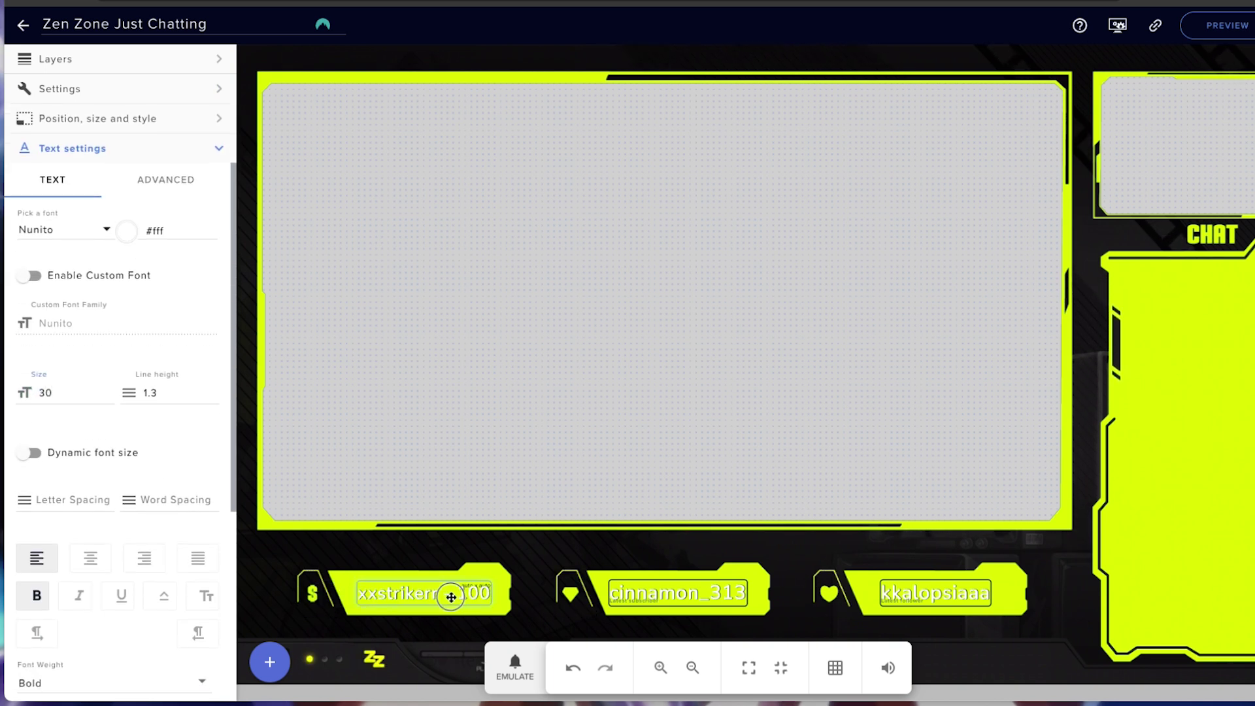
{"action": "left_click", "coordinate": [99, 564]}
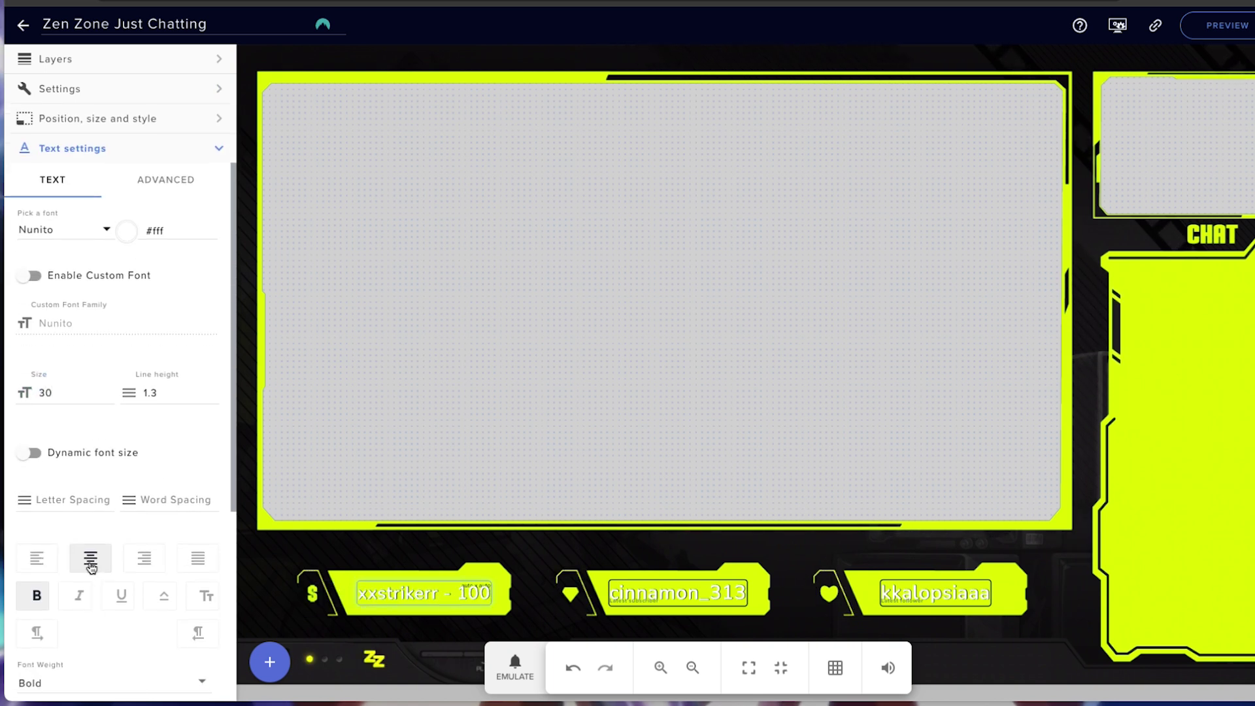
- Save the overlay and dismiss the offer to save personal info
{"action": "left_click", "coordinate": [299, 546]}
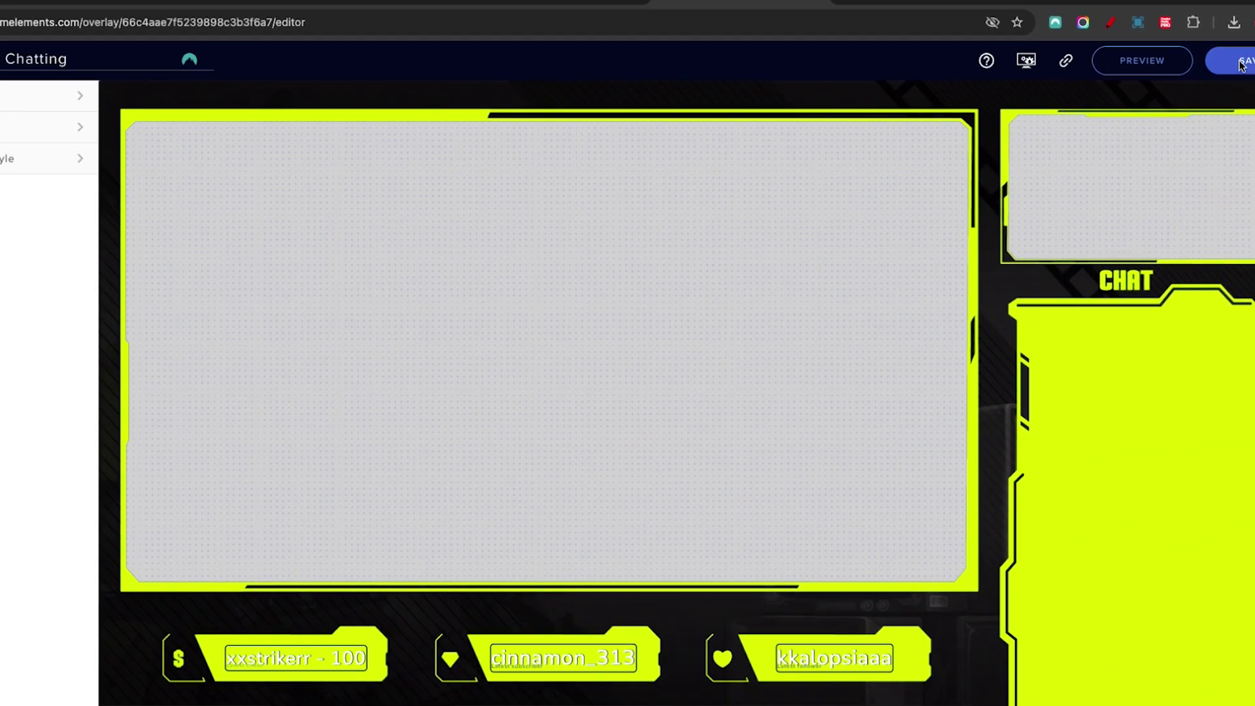
{"action": "left_click", "coordinate": [1241, 64]}
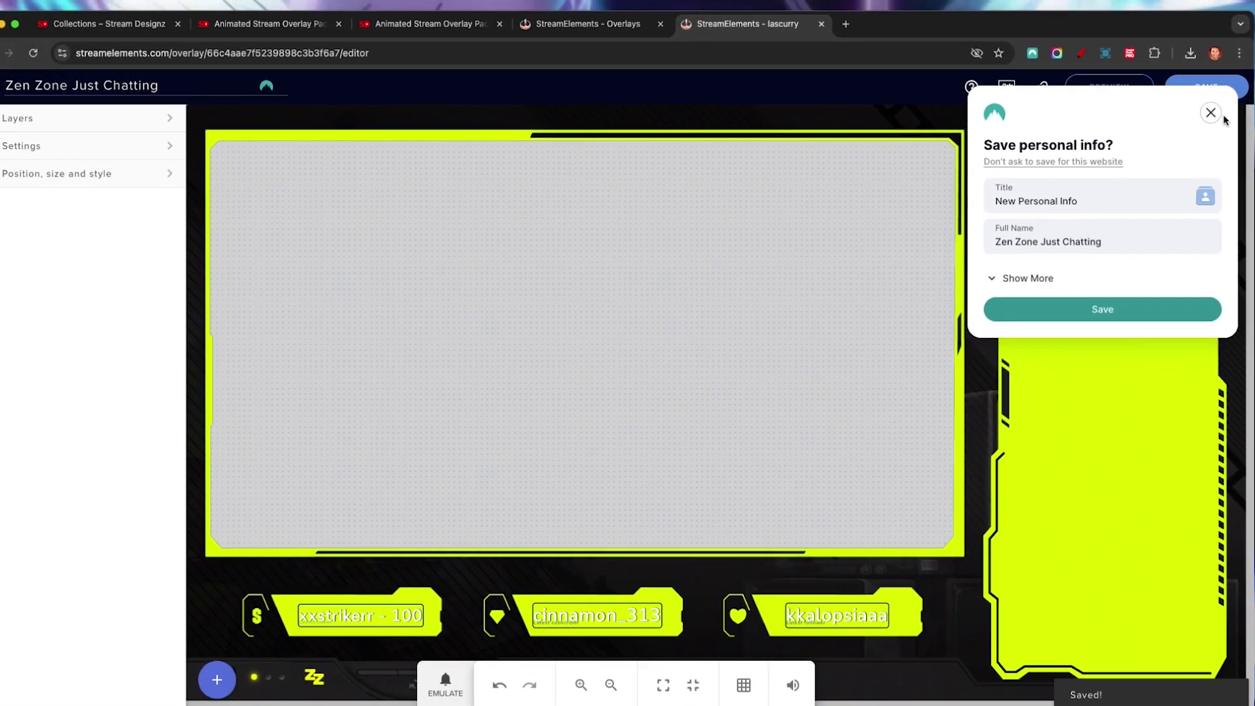
{"action": "left_click", "coordinate": [1211, 113]}
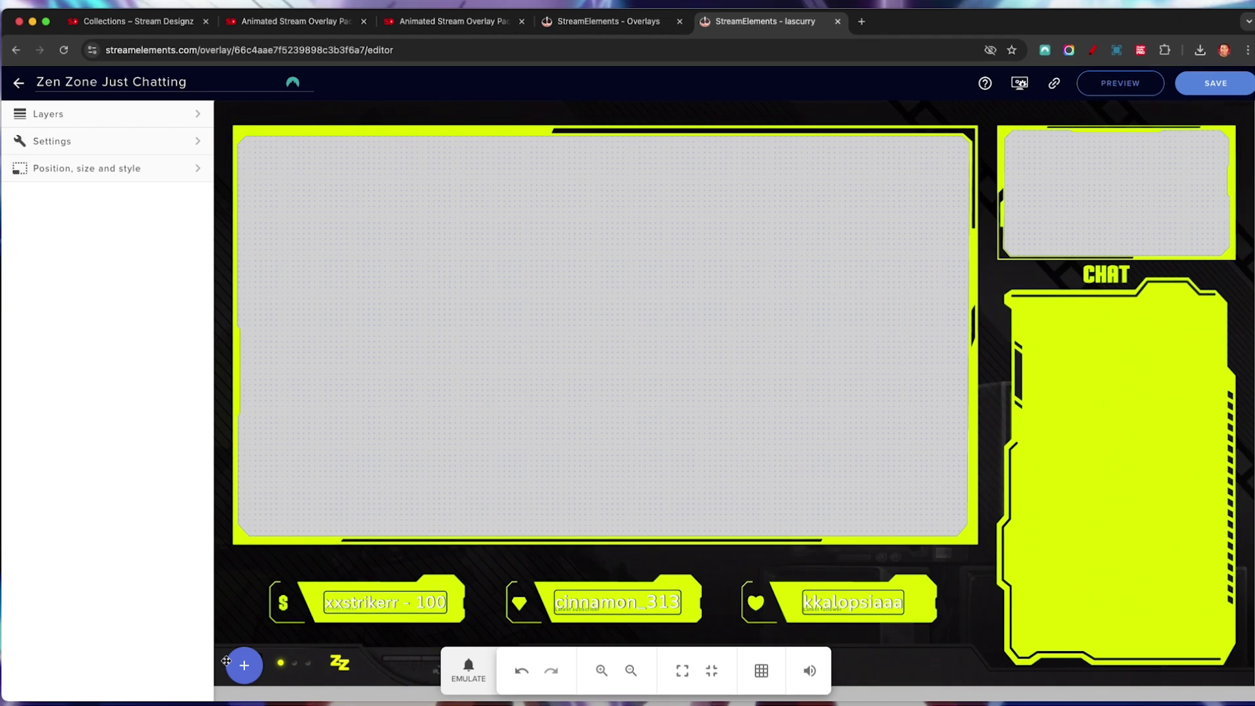
- Add the Your stream's chat widget and place it in the upper-left part of the frame below the CHAT heading
{"action": "left_click", "coordinate": [244, 665]}
{"action": "mouse_move", "coordinate": [276, 623]}
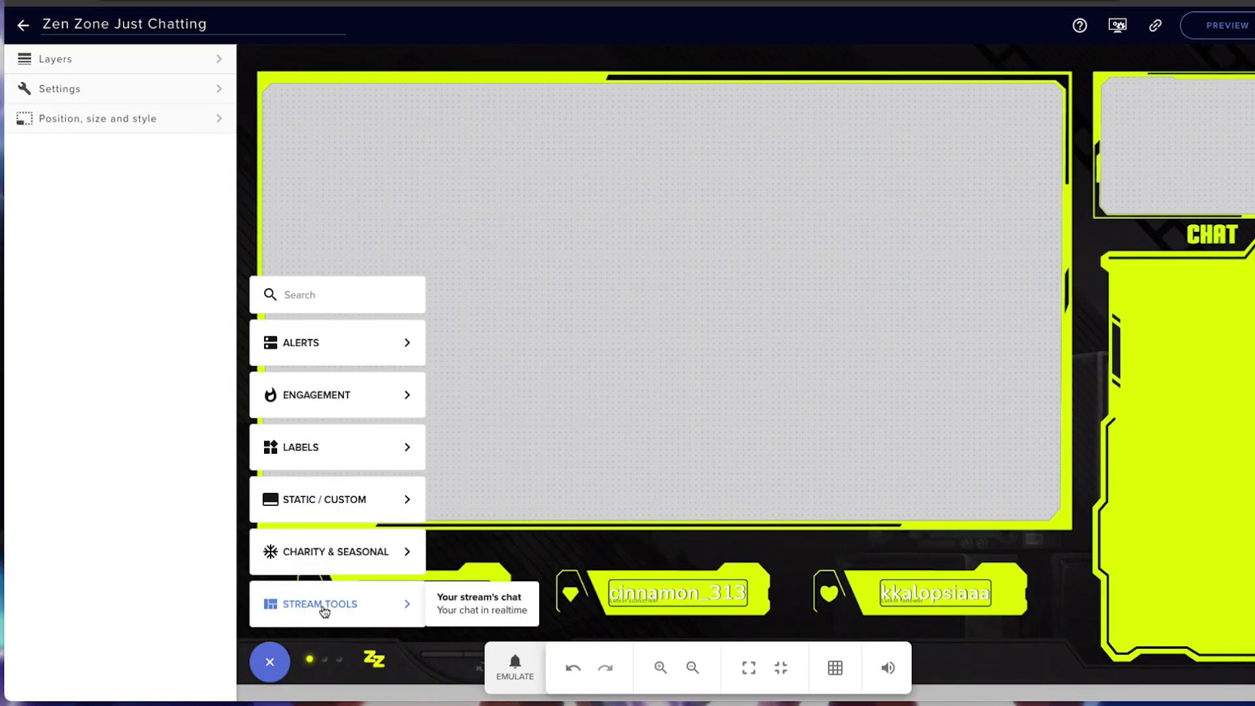
{"action": "left_click", "coordinate": [461, 605]}
{"action": "left_click_drag", "start_coordinate": [303, 147], "coordinate": [1201, 368]}
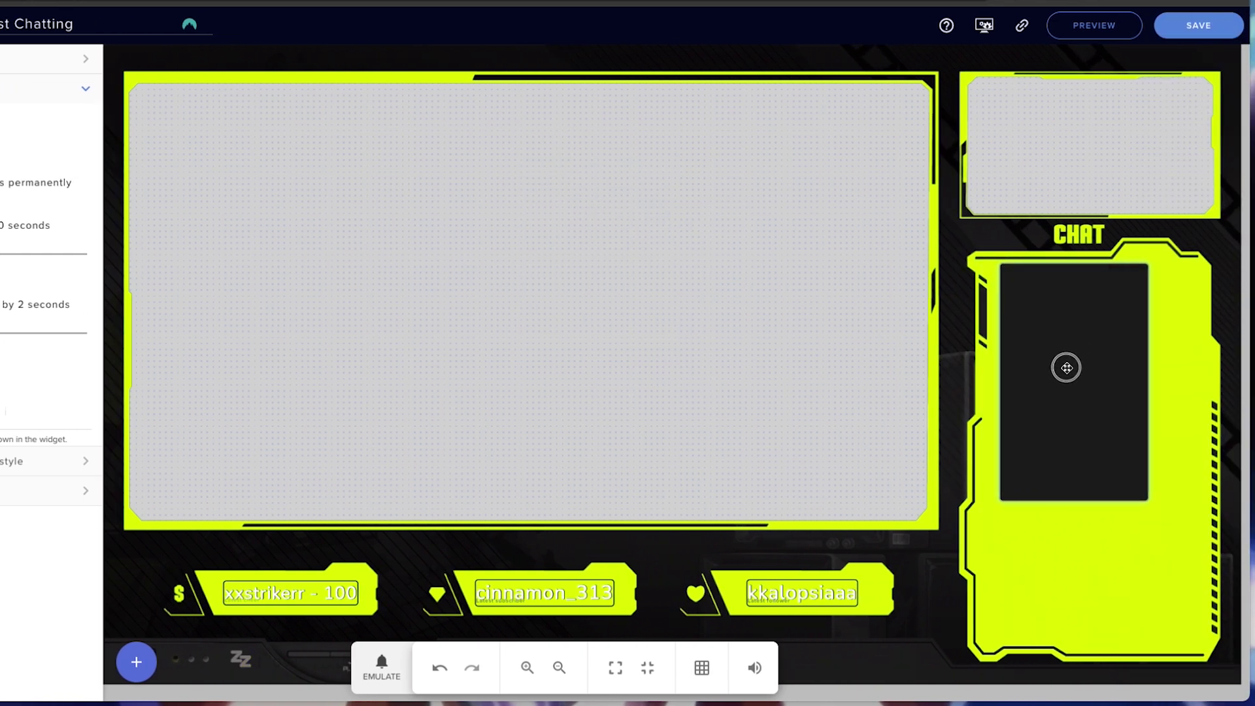
{"action": "left_click_drag", "start_coordinate": [1067, 368], "coordinate": [1057, 367]}
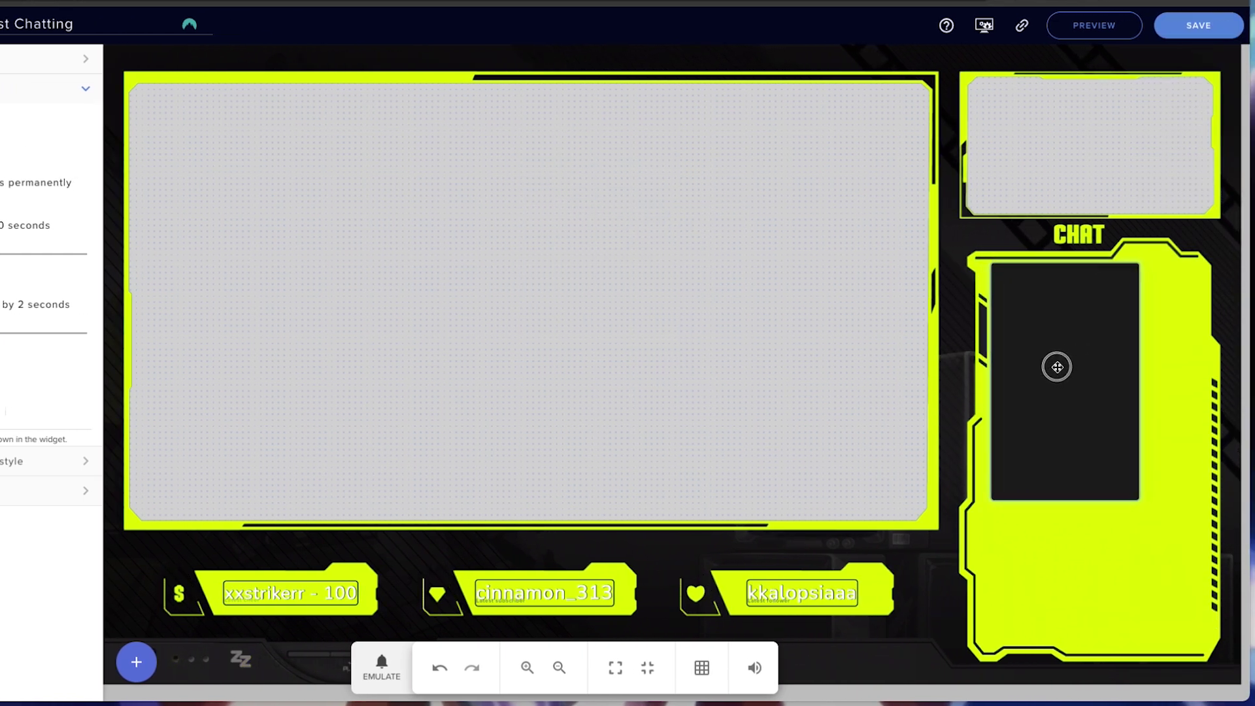
- Enlarge the chat widget to fill the yellow frame below the CHAT heading and fine-tune its position
{"action": "left_click_drag", "start_coordinate": [1138, 501], "coordinate": [1201, 643]}
{"action": "left_click_drag", "start_coordinate": [1110, 563], "coordinate": [1111, 570]}
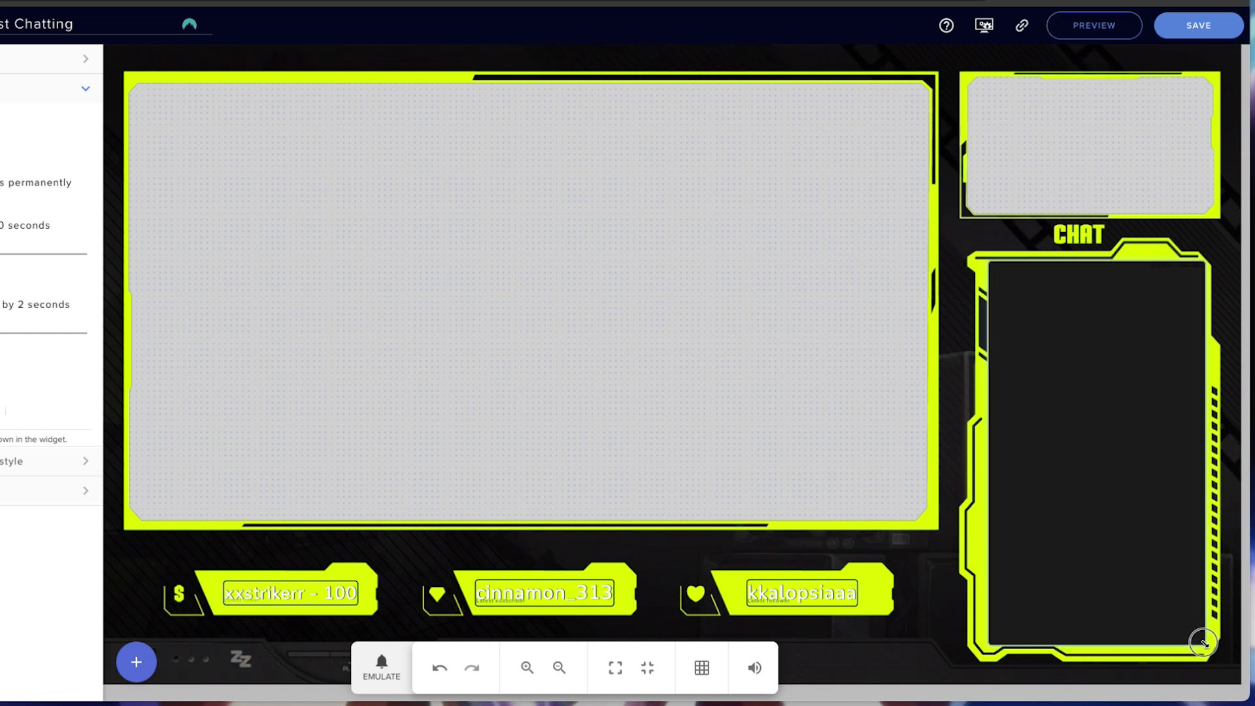
{"action": "left_click_drag", "start_coordinate": [1206, 642], "coordinate": [1203, 641]}
{"action": "left_click_drag", "start_coordinate": [1127, 563], "coordinate": [1129, 564]}
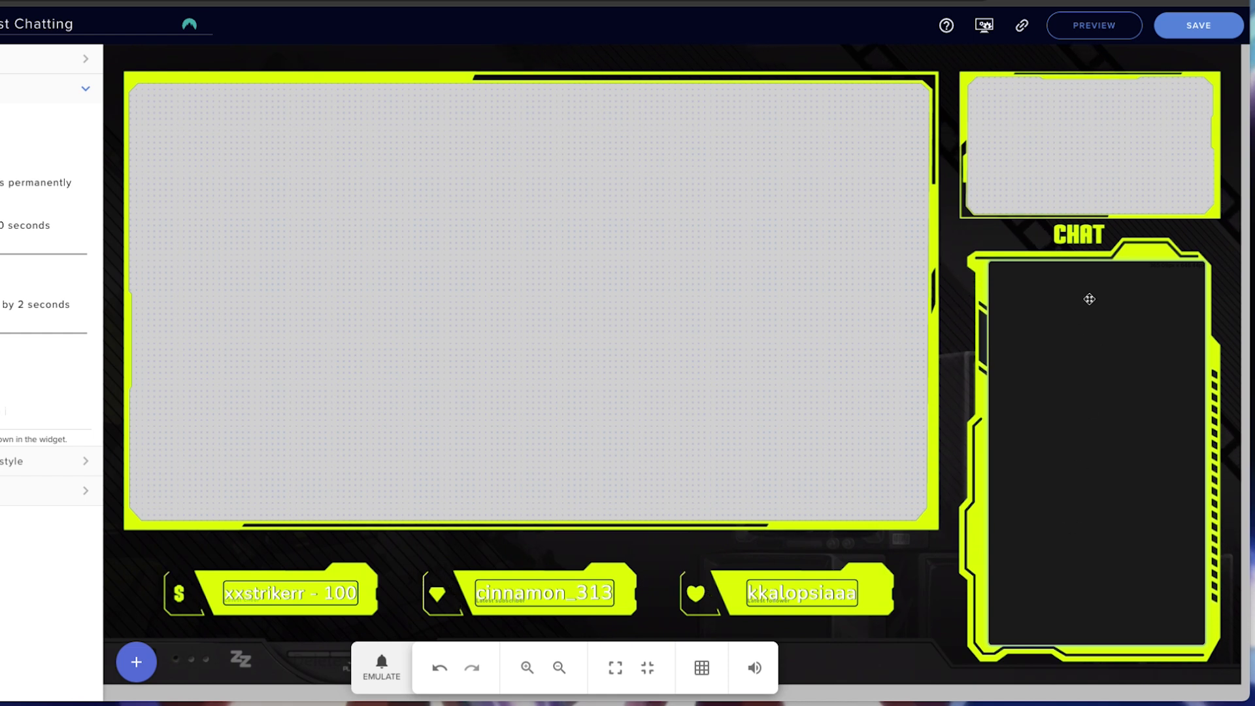
- Set the chat widget's theme to Custom and save the overlay, dismissing the offer to save personal info
{"action": "left_click", "coordinate": [0, 135]}
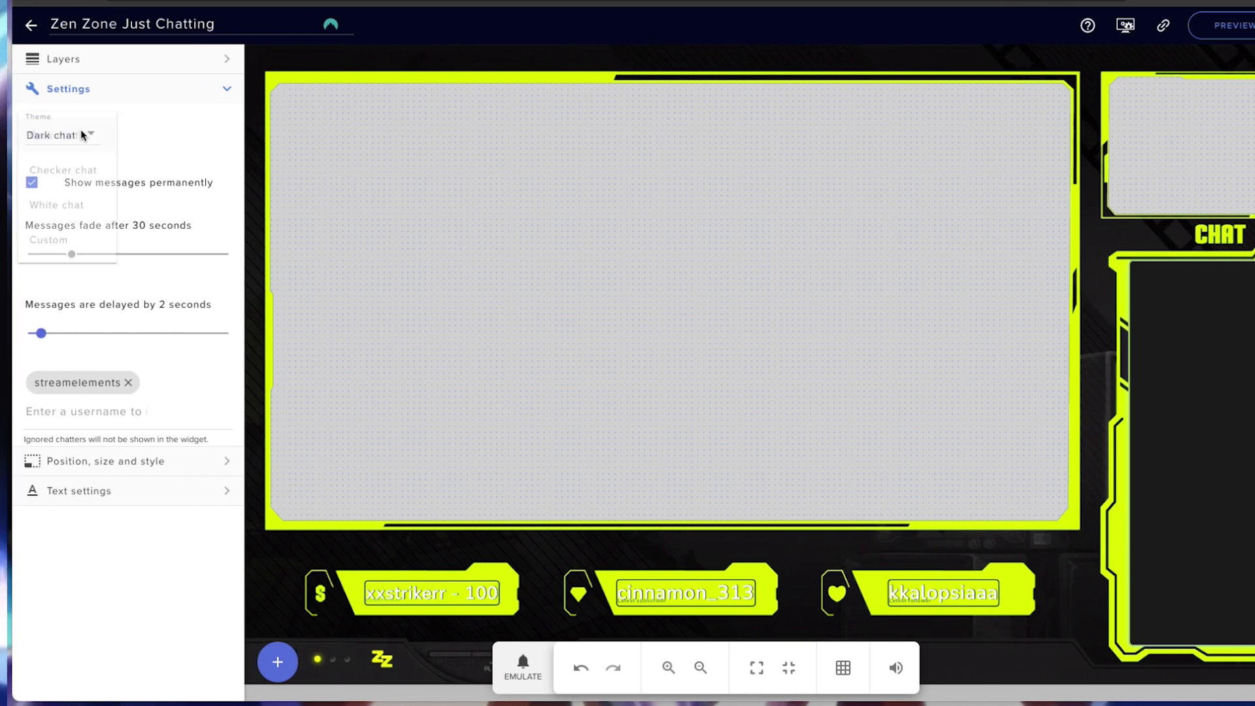
{"action": "left_click", "coordinate": [78, 240]}
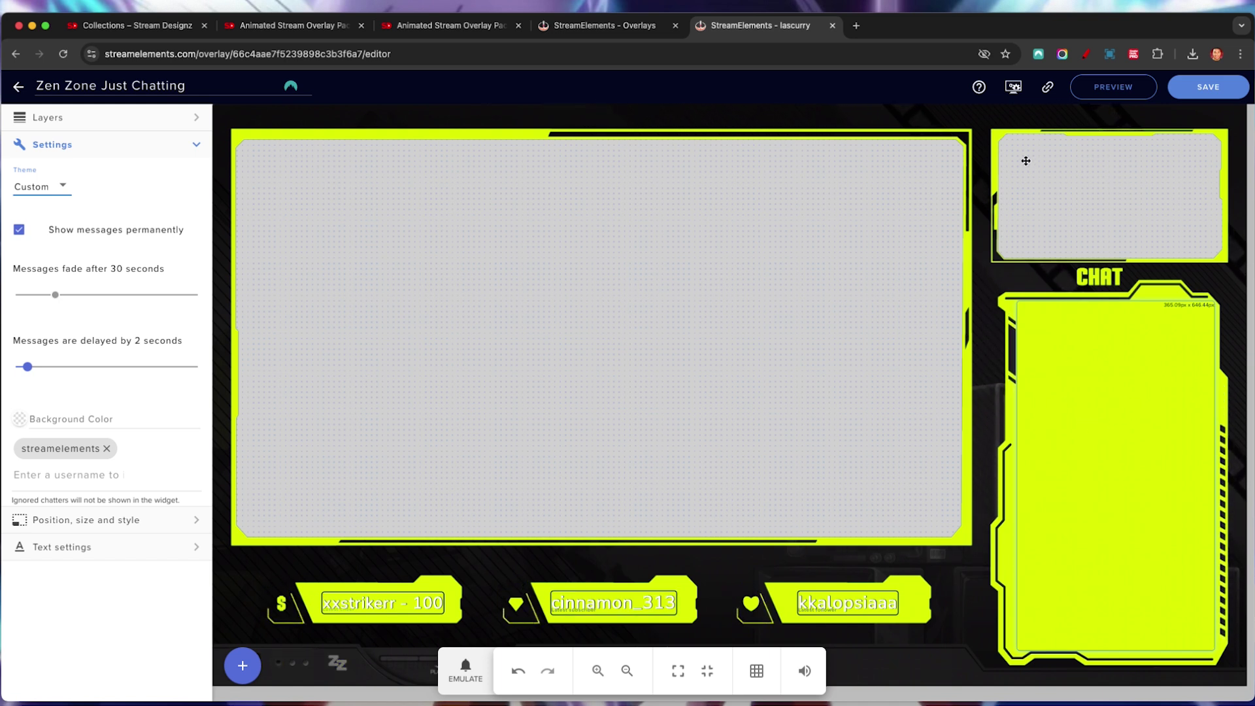
{"action": "left_click", "coordinate": [1203, 91]}
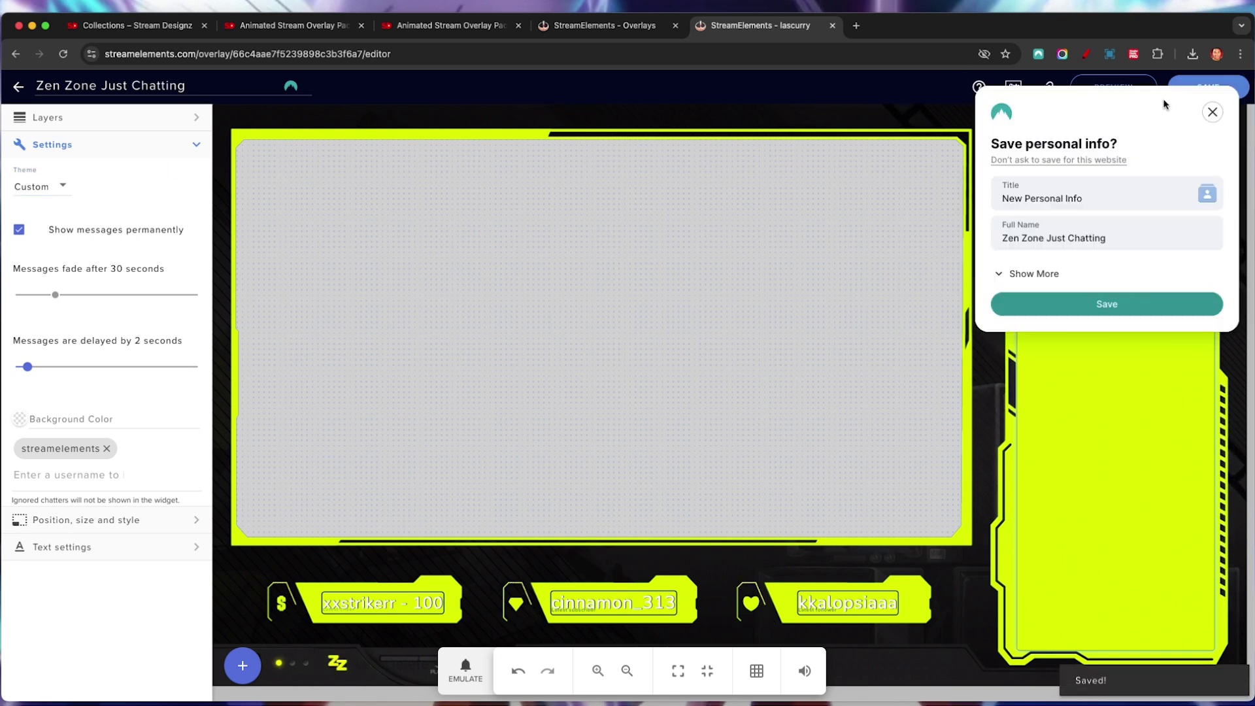
{"action": "left_click", "coordinate": [1211, 111]}
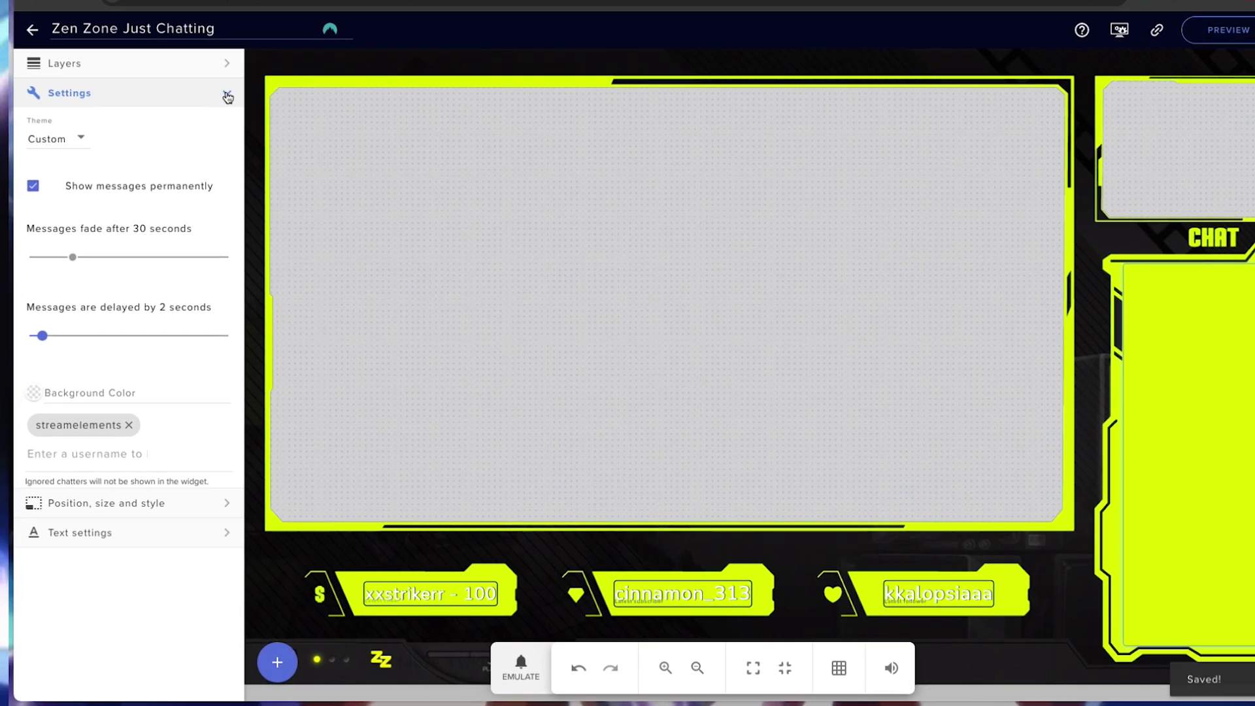
- Hide the Video 1 layer and copy the overlay URL
{"action": "left_click", "coordinate": [202, 105]}
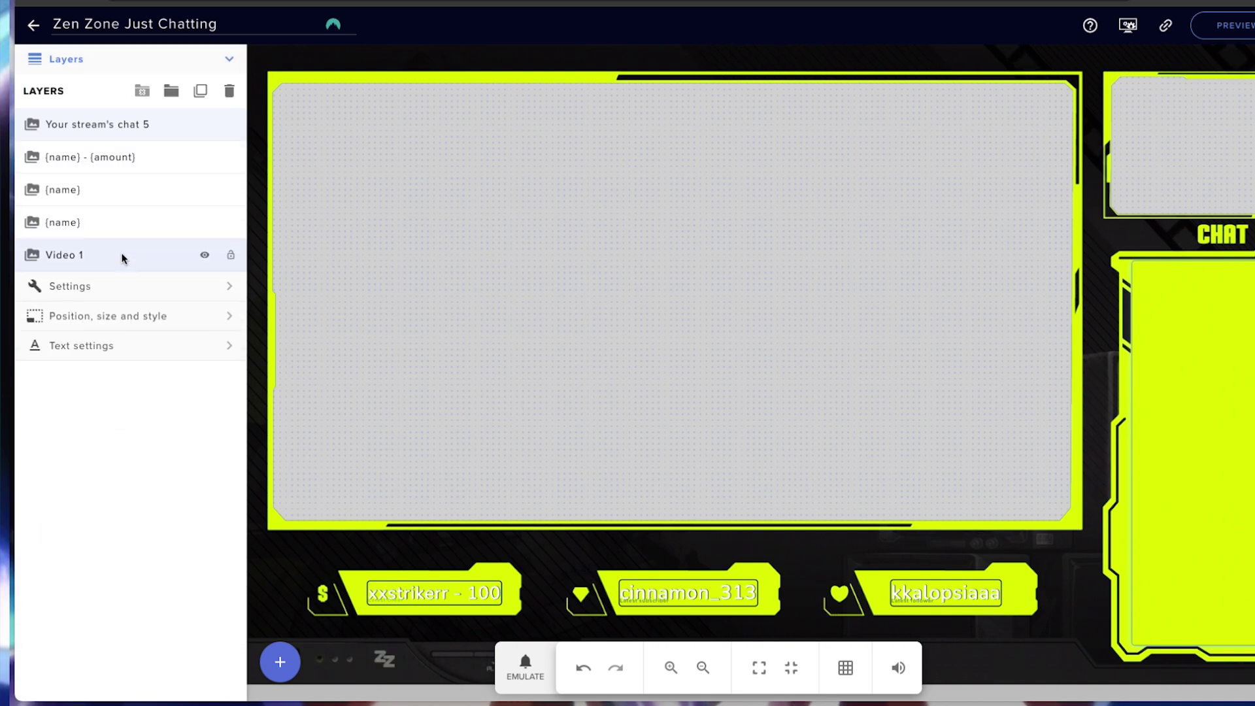
{"action": "left_click", "coordinate": [205, 256]}
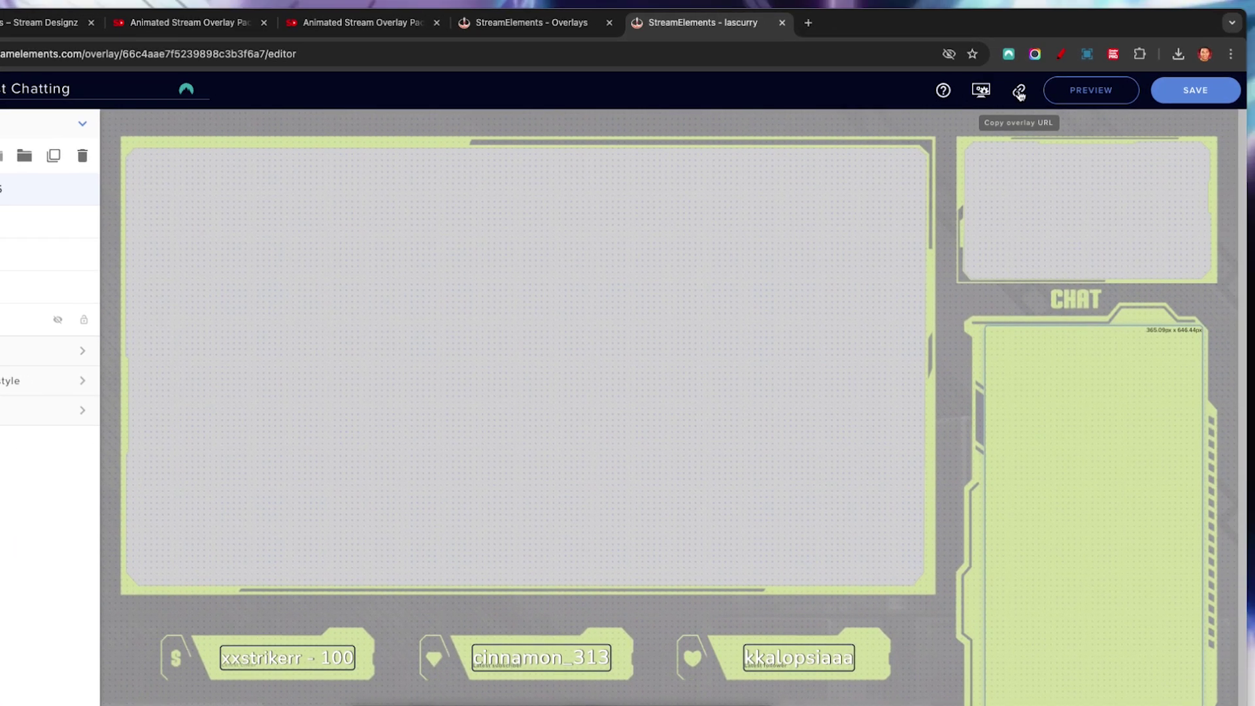
{"action": "left_click", "coordinate": [1020, 92]}
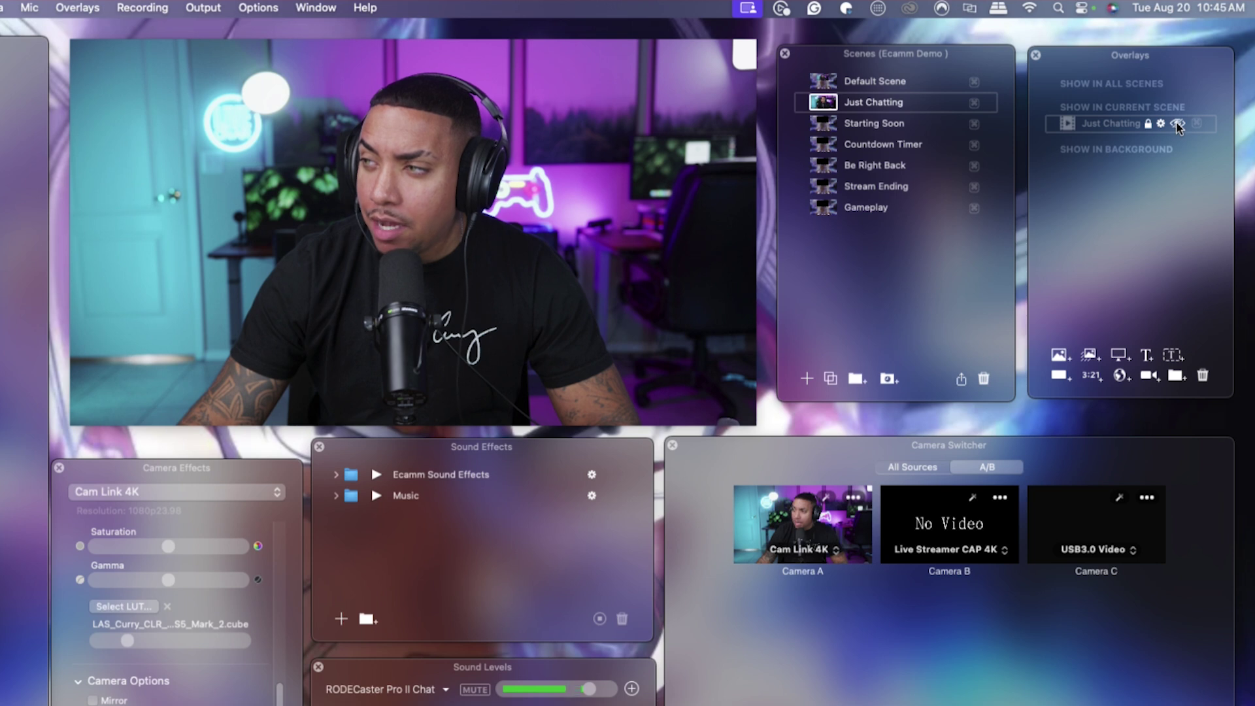
- Switch to Ecamm Live, show the Just Chatting overlay and blank the camera picture behind it
{"action": "left_click", "coordinate": [1178, 124]}
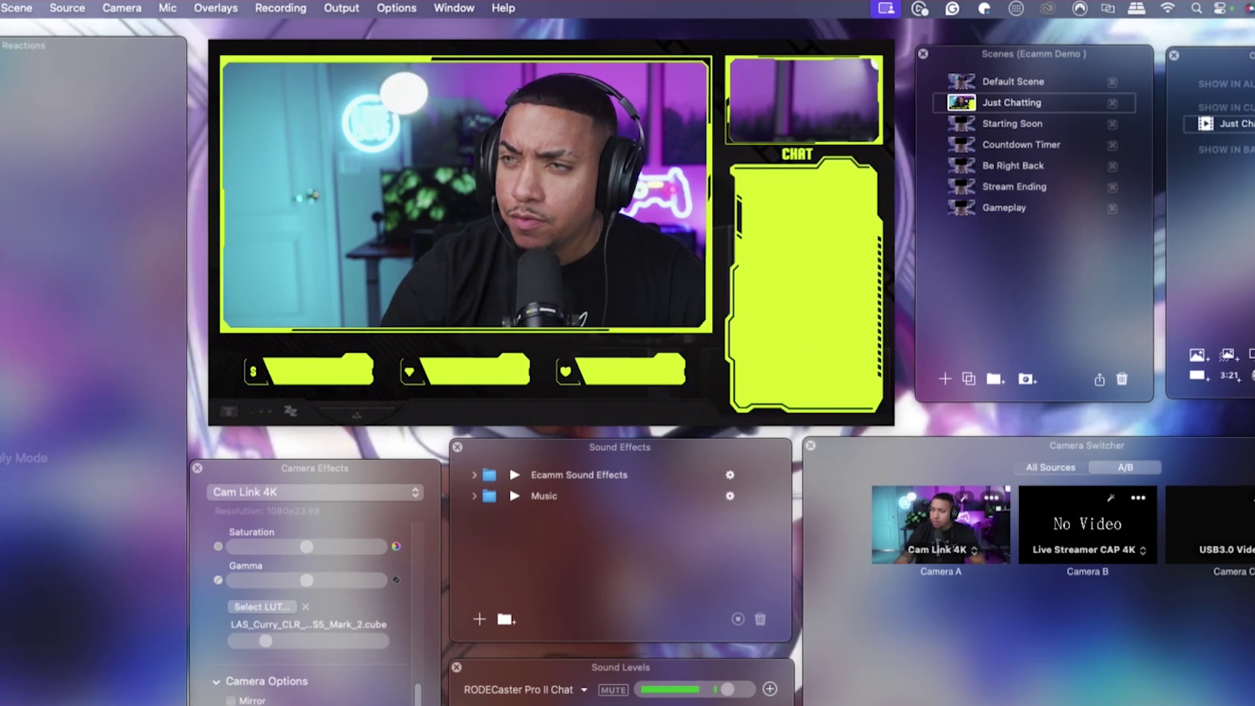
{"action": "left_click", "coordinate": [174, 8]}
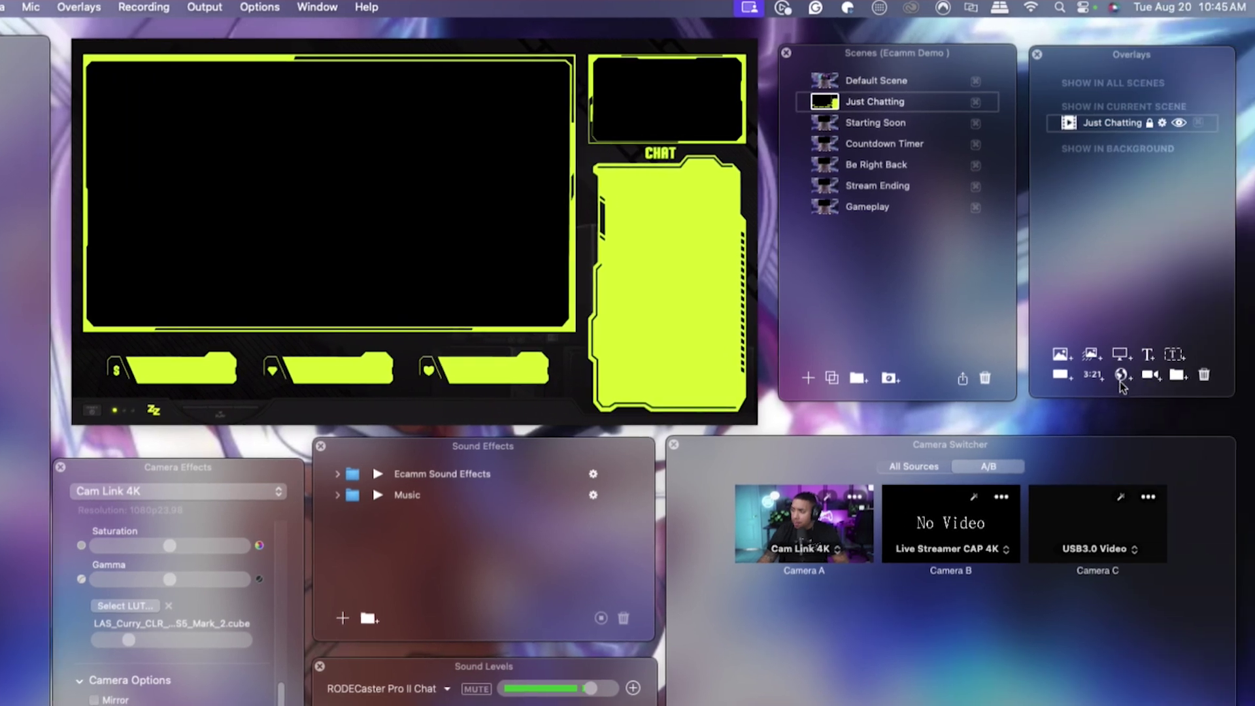
- Create a widget overlay named Just Chatting Labels and replace its widget URL with the copied StreamElements overlay URL
{"action": "left_click", "coordinate": [1118, 375]}
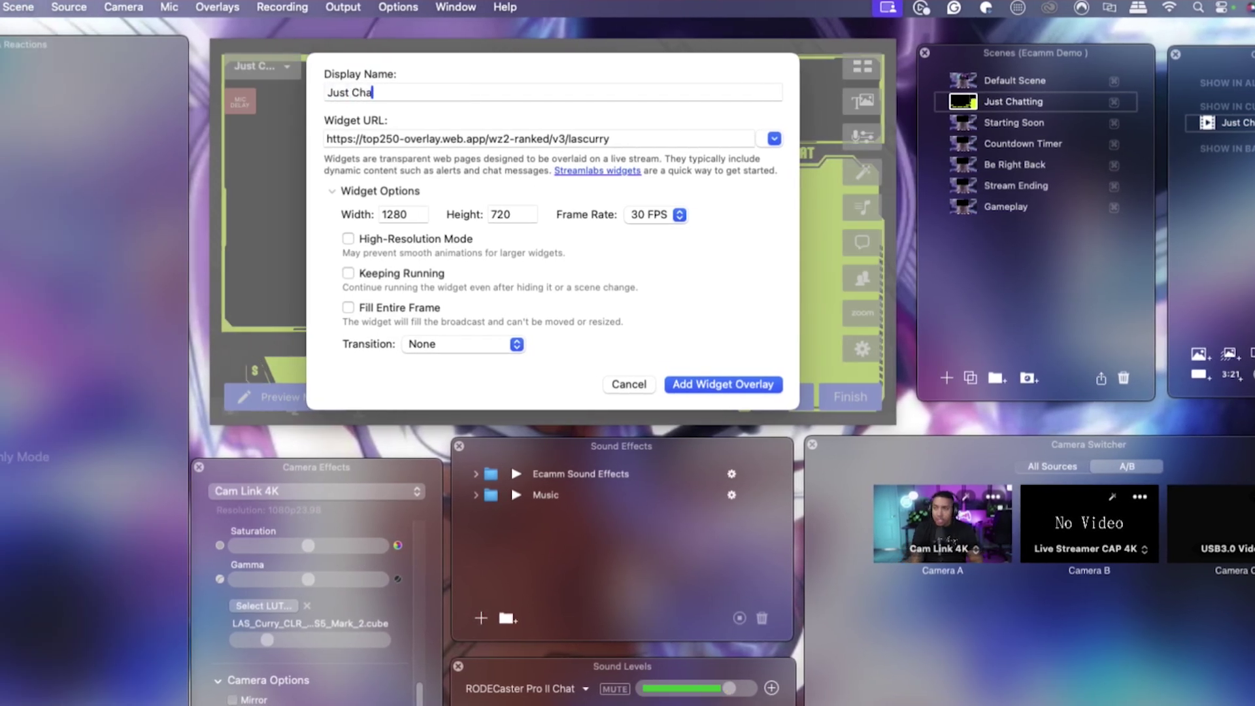
{"action": "type", "text": "Just Chatting Labels"}
{"action": "left_click_drag", "start_coordinate": [609, 139], "coordinate": [359, 140]}
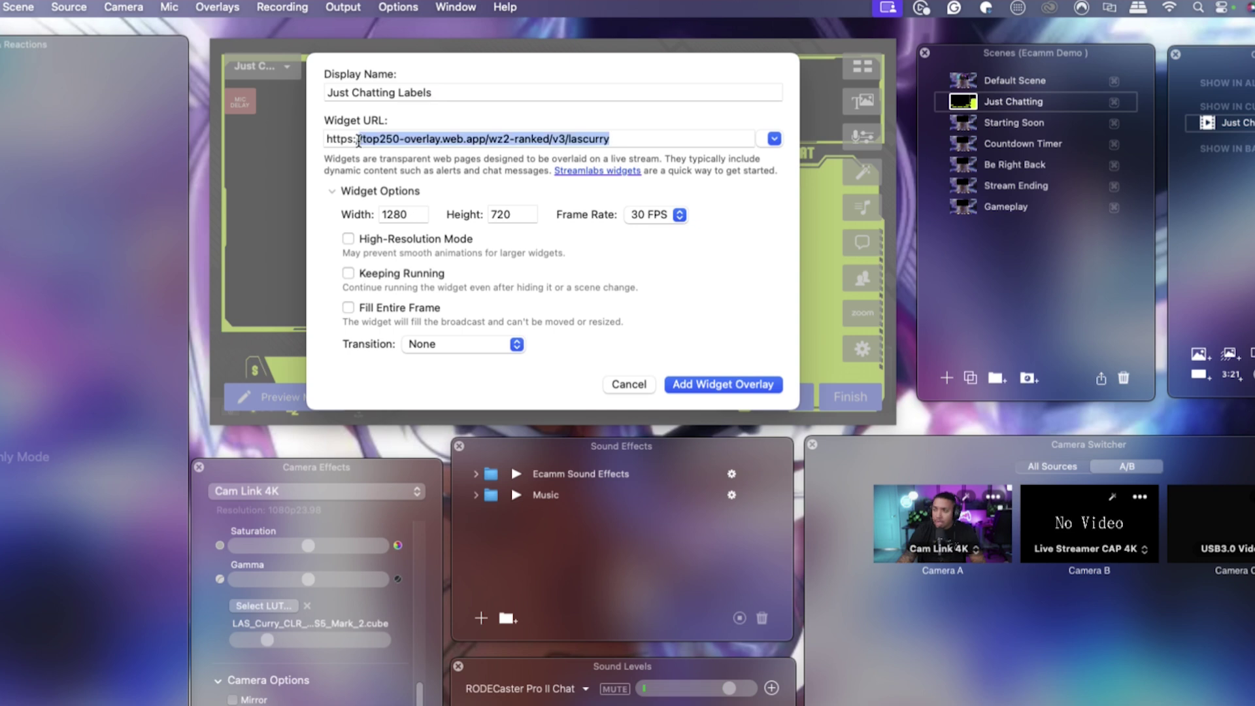
{"action": "key", "text": "super+v"}
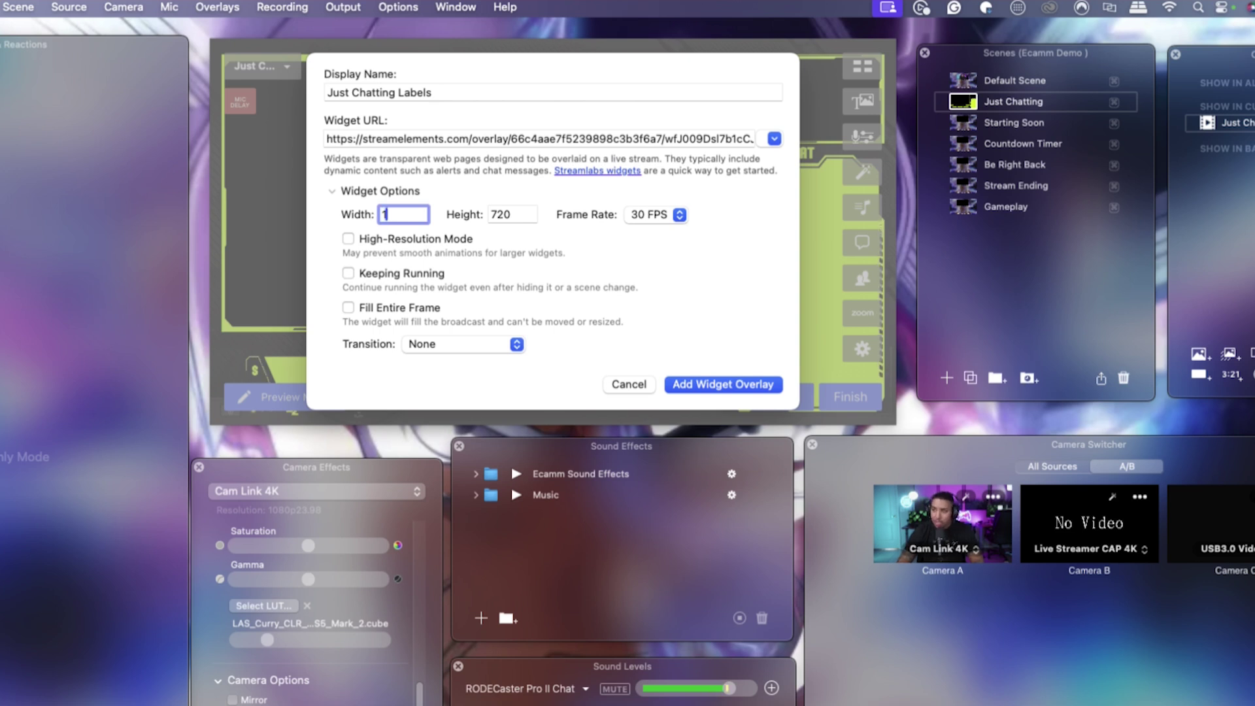
- Set the widget to 1920 by 1080, enable High-Resolution Mode and Keeping Running, and add it to the scene
{"action": "key", "text": "Tab"}
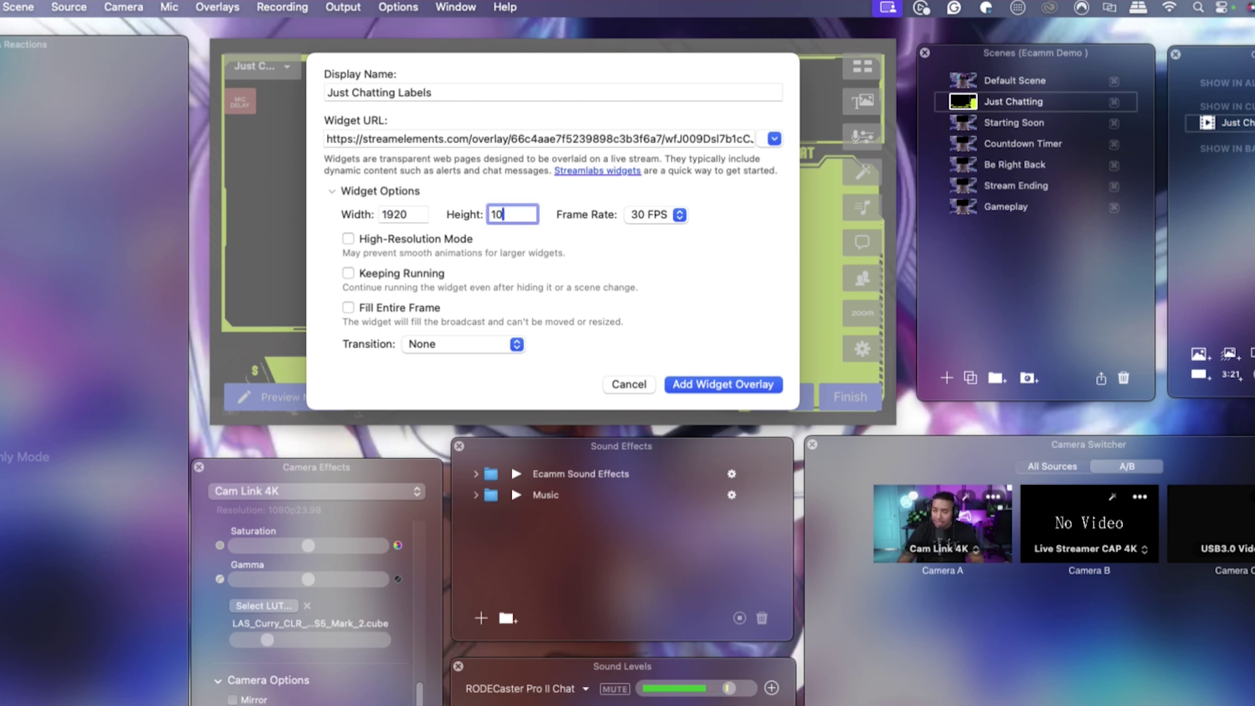
{"action": "type", "text": "1080"}
{"action": "left_click", "coordinate": [654, 215]}
{"action": "left_click", "coordinate": [654, 214]}
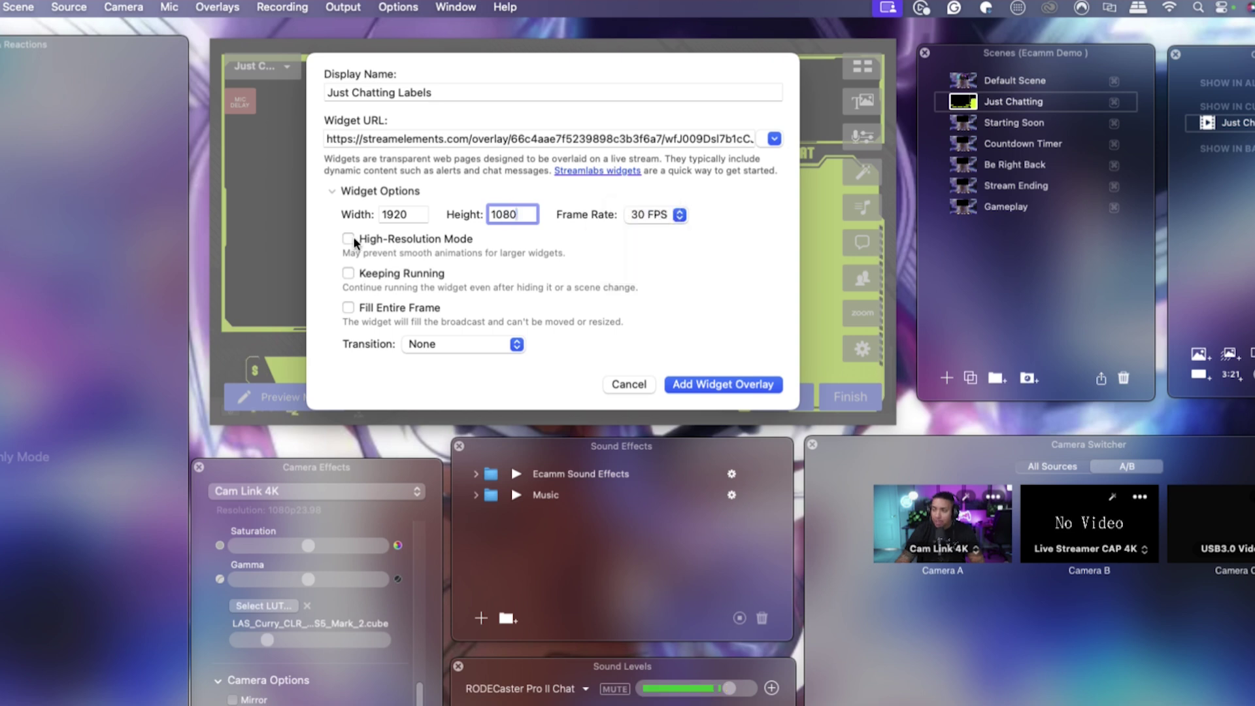
{"action": "left_click", "coordinate": [348, 272]}
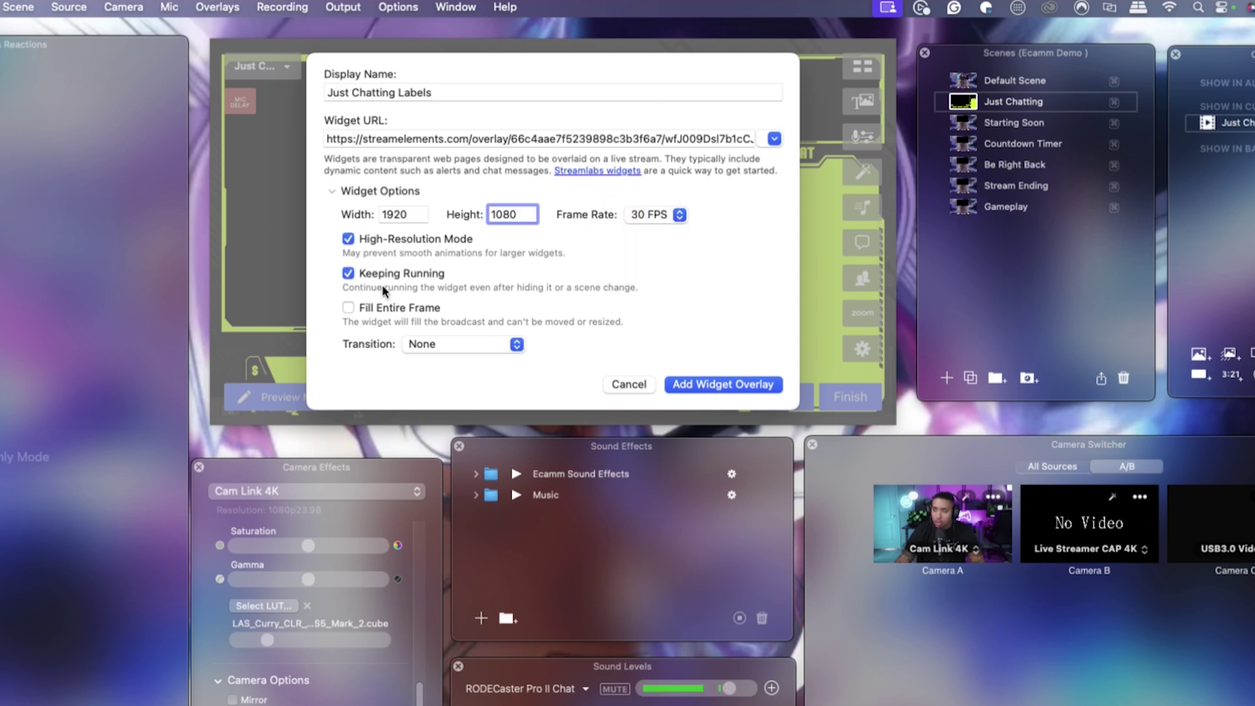
{"action": "left_click", "coordinate": [714, 385]}
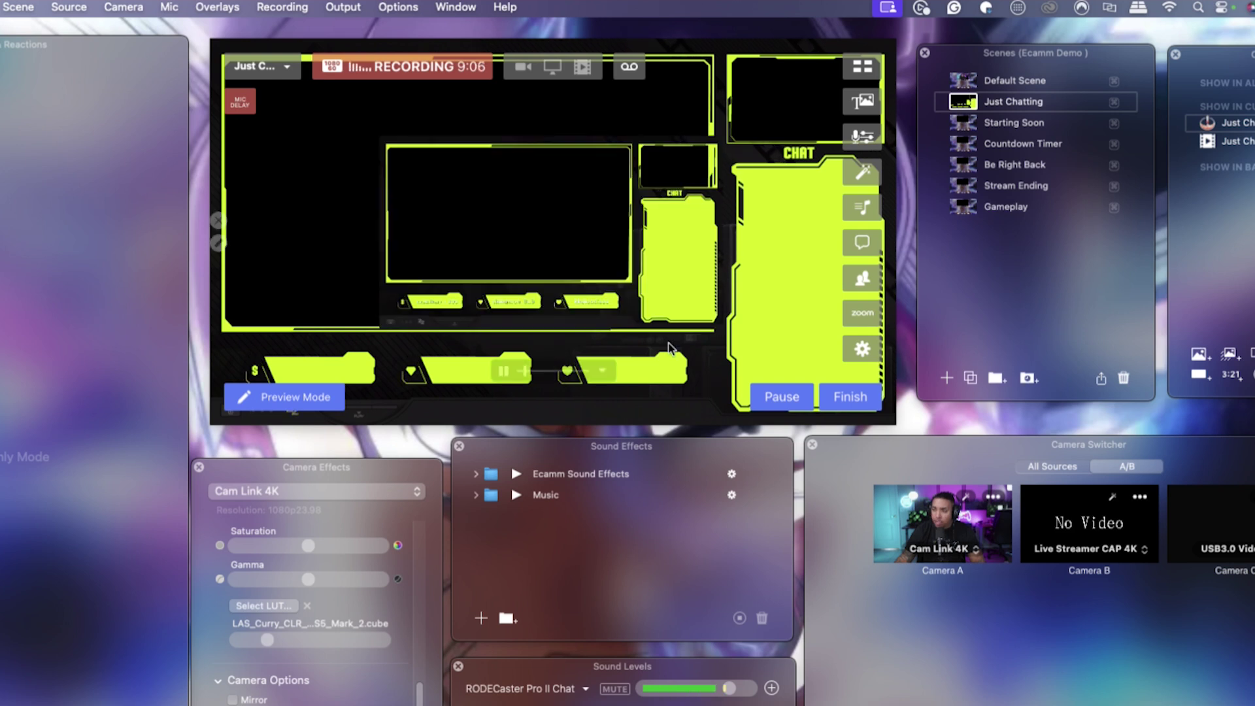
- Fit the Just Chatting Labels widget to the full frame so its labels sit on the three bars
{"action": "mouse_move", "coordinate": [541, 280]}
{"action": "left_click_drag", "start_coordinate": [505, 265], "coordinate": [433, 253]}
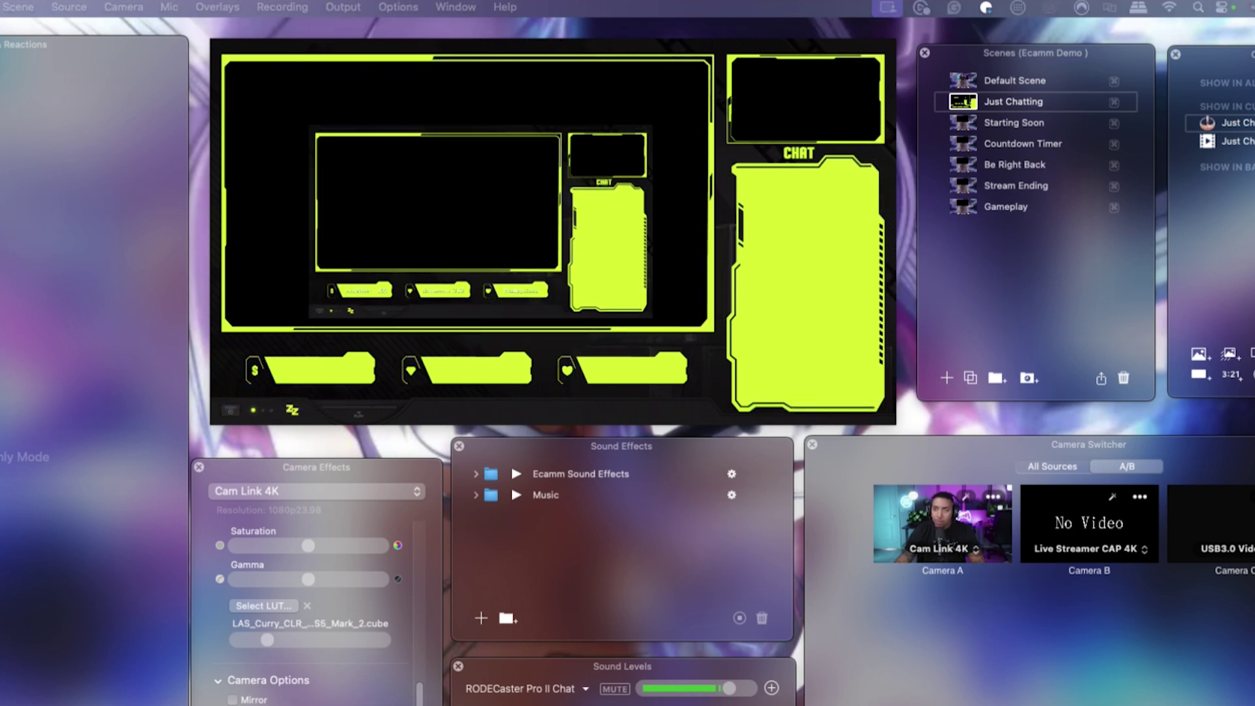
{"action": "mouse_move", "coordinate": [472, 294]}
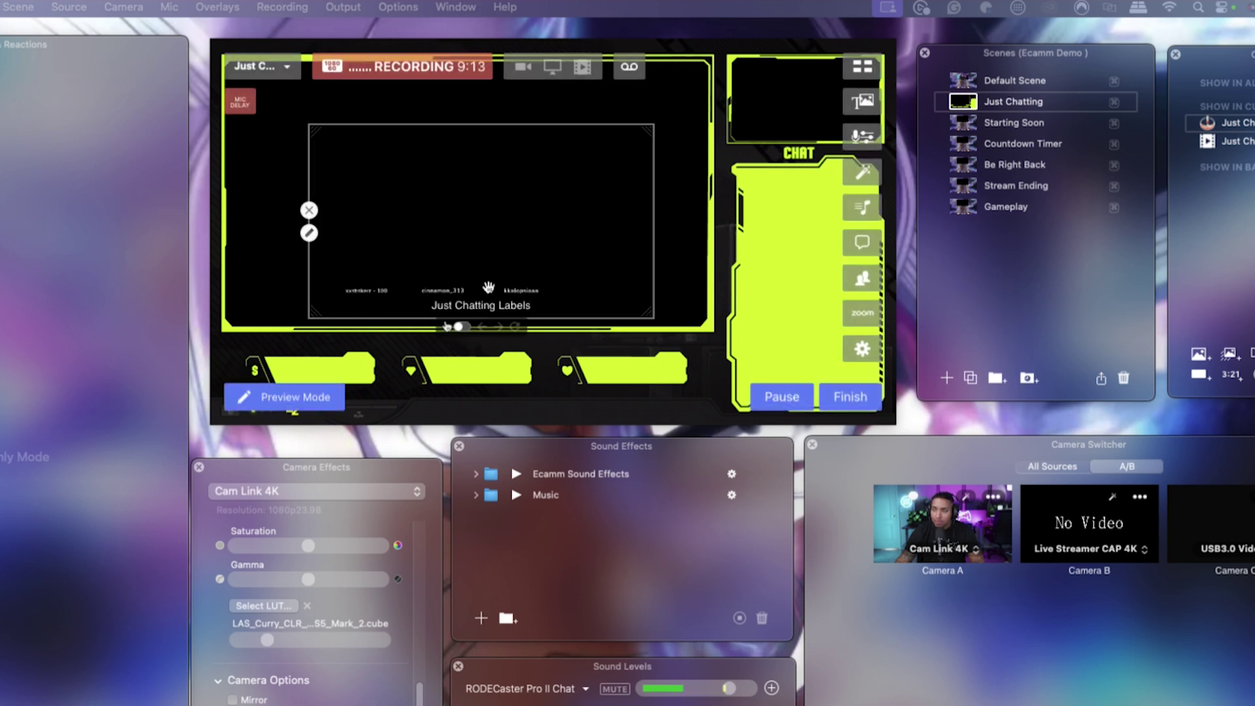
{"action": "double_click", "coordinate": [518, 244]}
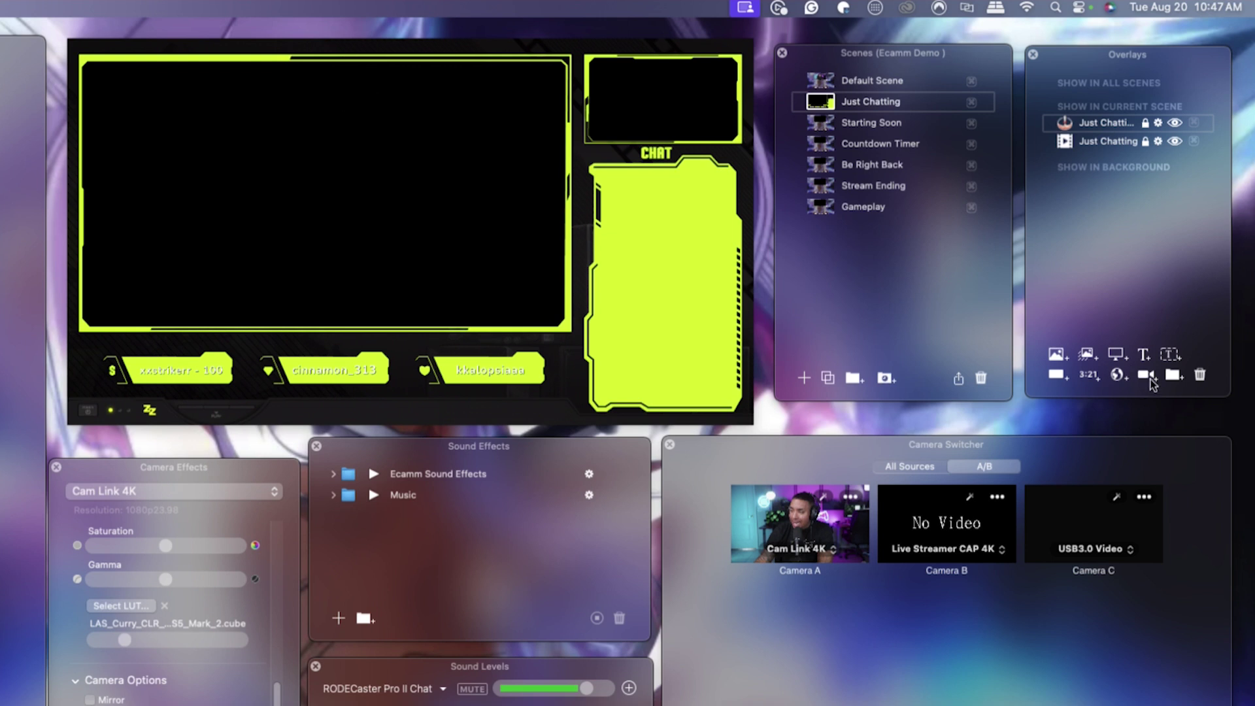
- Add a Cam Link 4K camera overlay and enlarge it to fill the large frame beside the chat
{"action": "left_click", "coordinate": [1148, 376]}
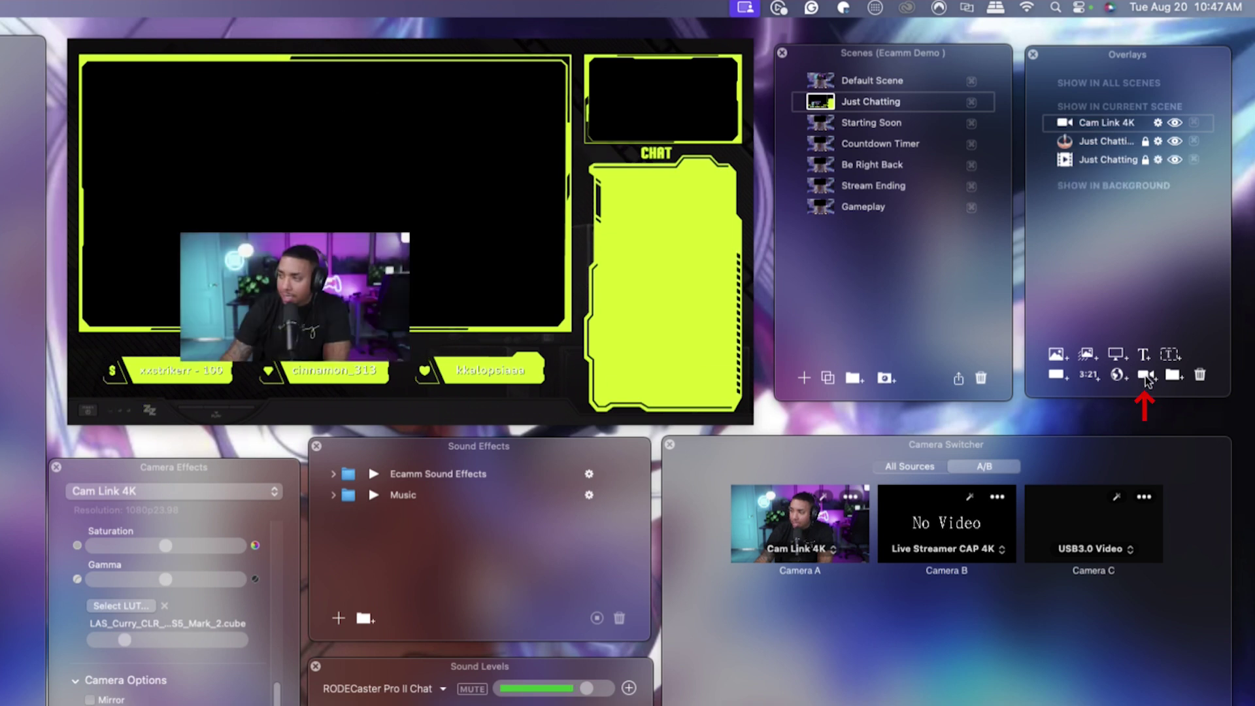
{"action": "left_click_drag", "start_coordinate": [238, 298], "coordinate": [157, 129]}
{"action": "left_click_drag", "start_coordinate": [391, 128], "coordinate": [383, 114]}
{"action": "left_click_drag", "start_coordinate": [538, 184], "coordinate": [794, 330]}
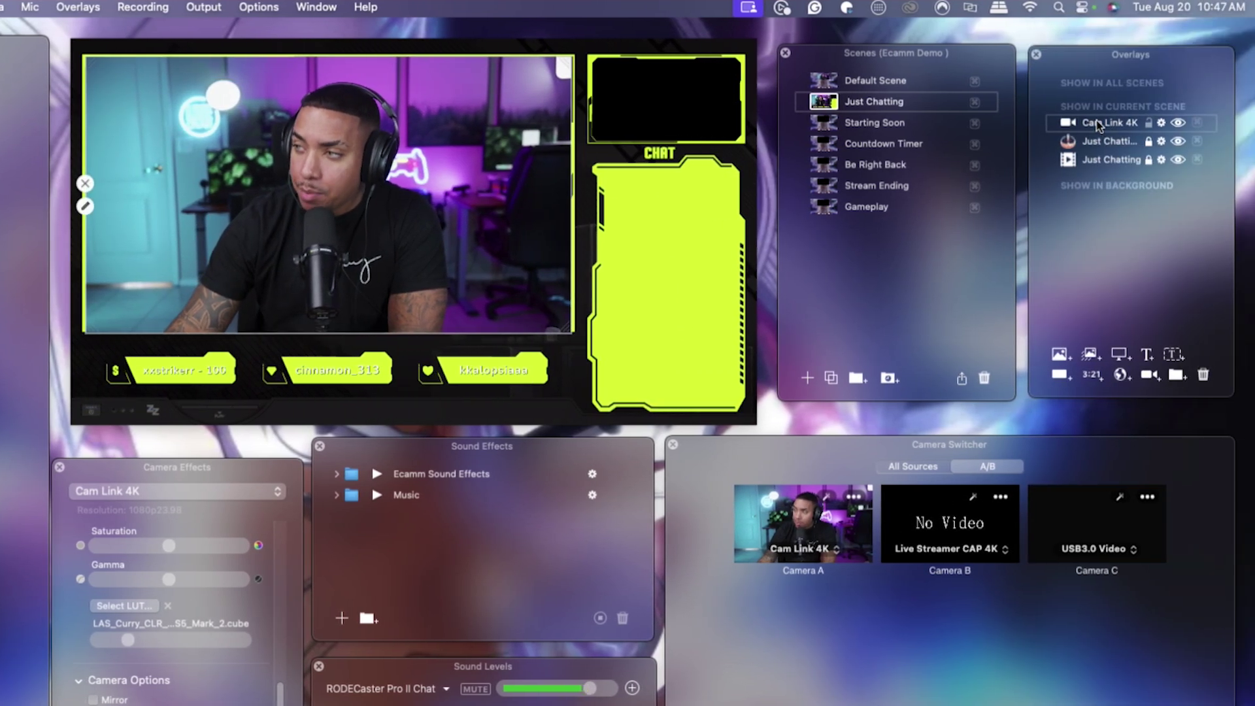
- Move the Cam Link 4K overlay beneath both Just Chatting overlays and lock it
{"action": "left_click_drag", "start_coordinate": [1254, 120], "coordinate": [1254, 144]}
{"action": "left_click_drag", "start_coordinate": [1097, 144], "coordinate": [1095, 164]}
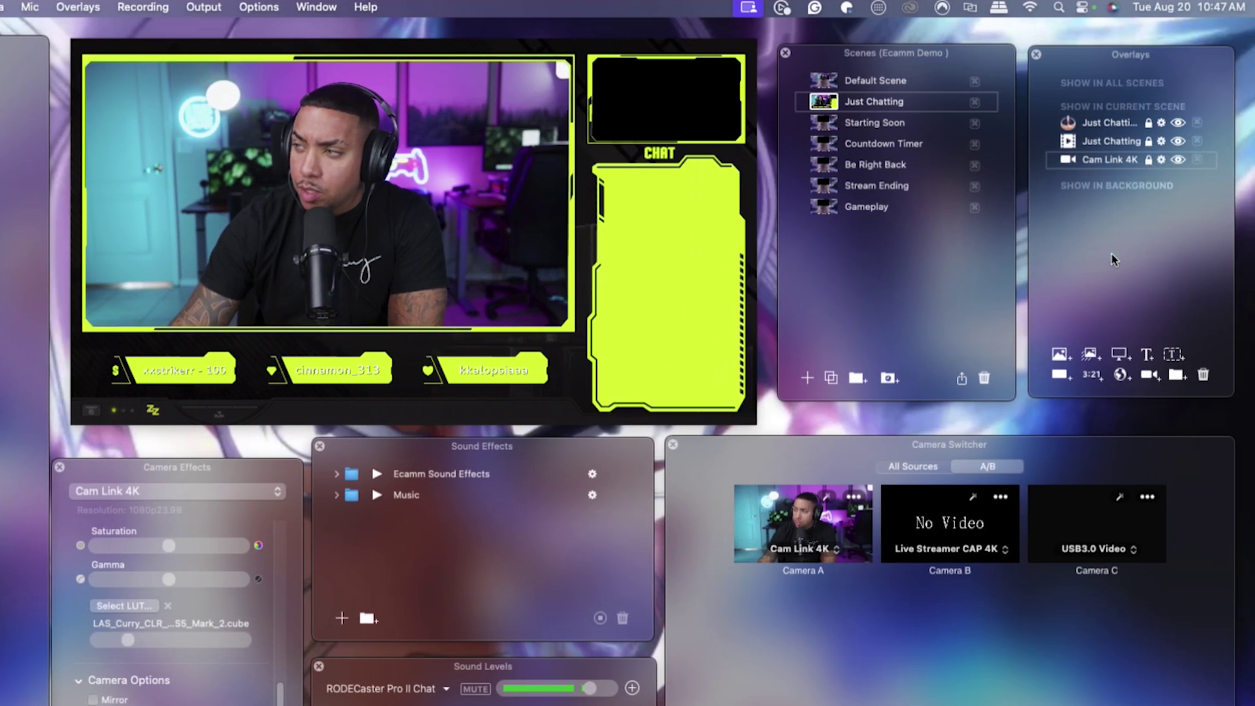
- Add a second camera overlay and set its video source to Game Capture HD60 X
{"action": "mouse_move", "coordinate": [655, 135]}
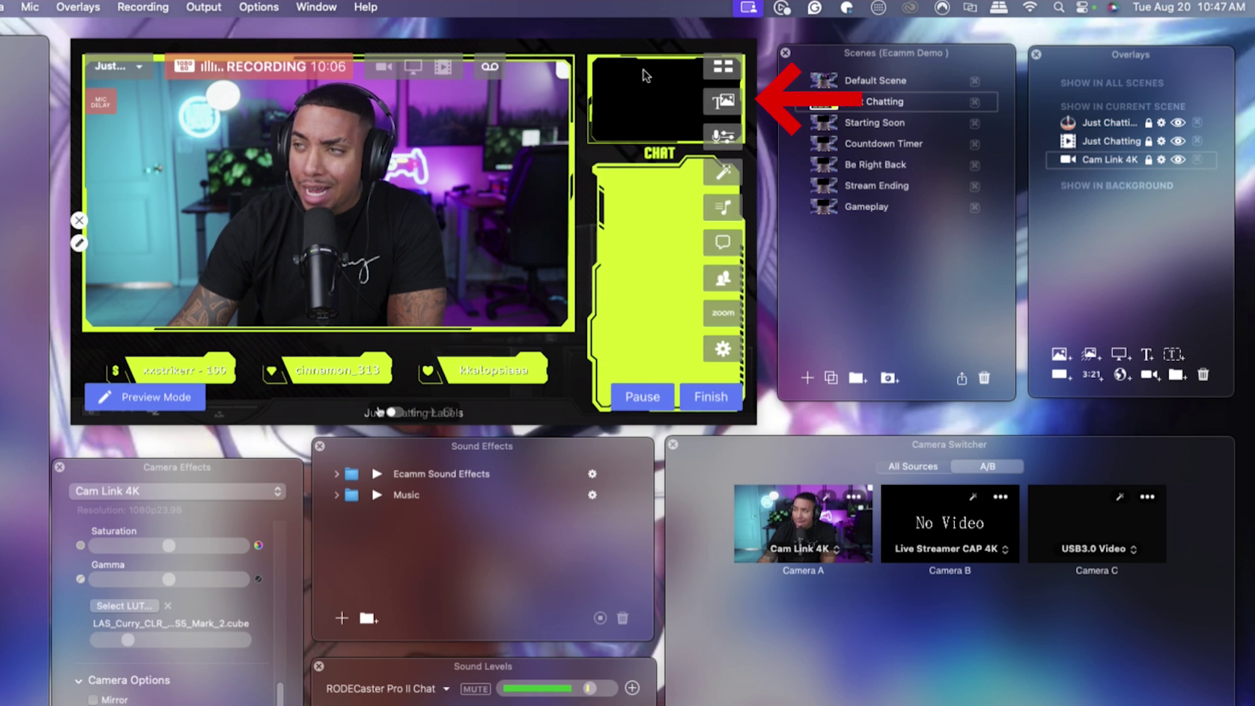
{"action": "left_click", "coordinate": [1150, 376]}
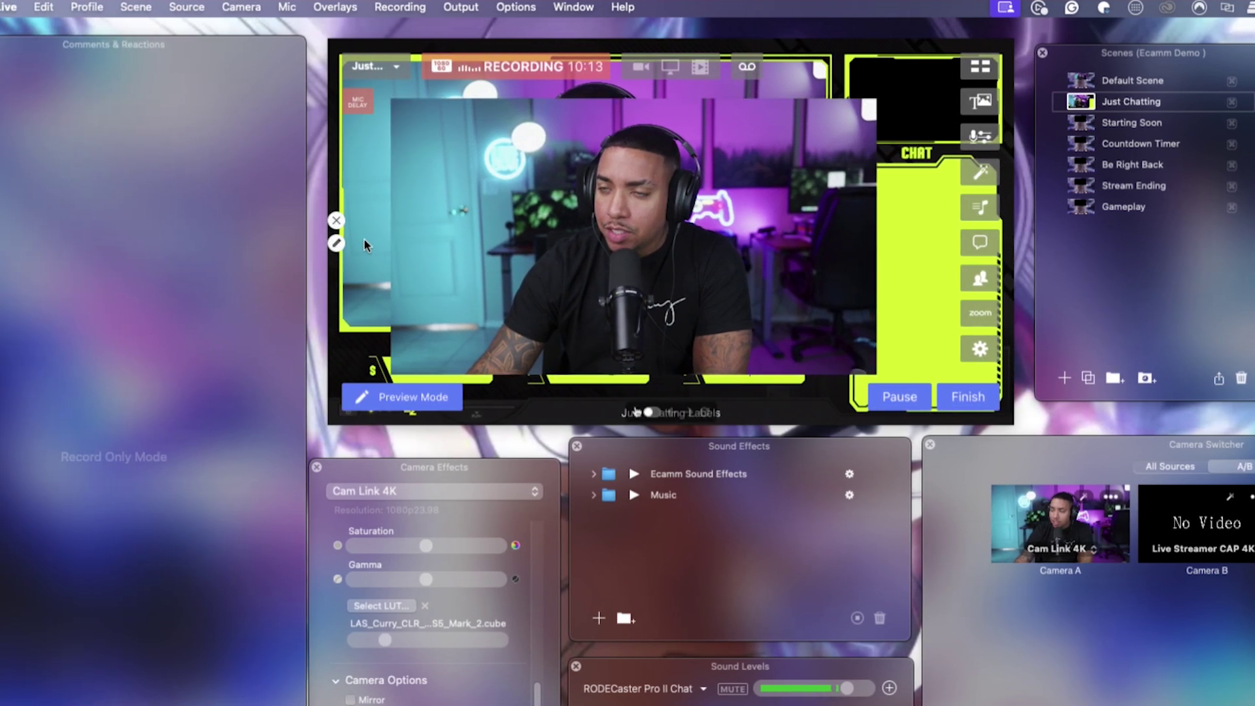
{"action": "left_click", "coordinate": [392, 247]}
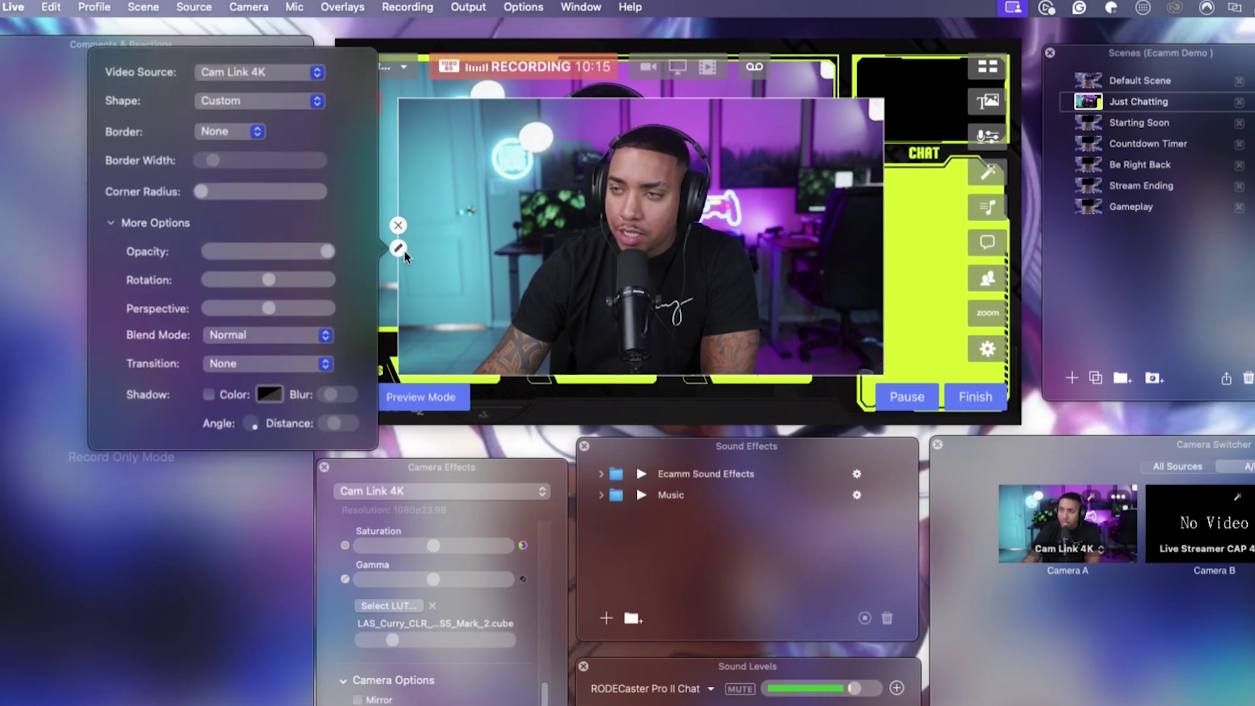
{"action": "left_click", "coordinate": [316, 75]}
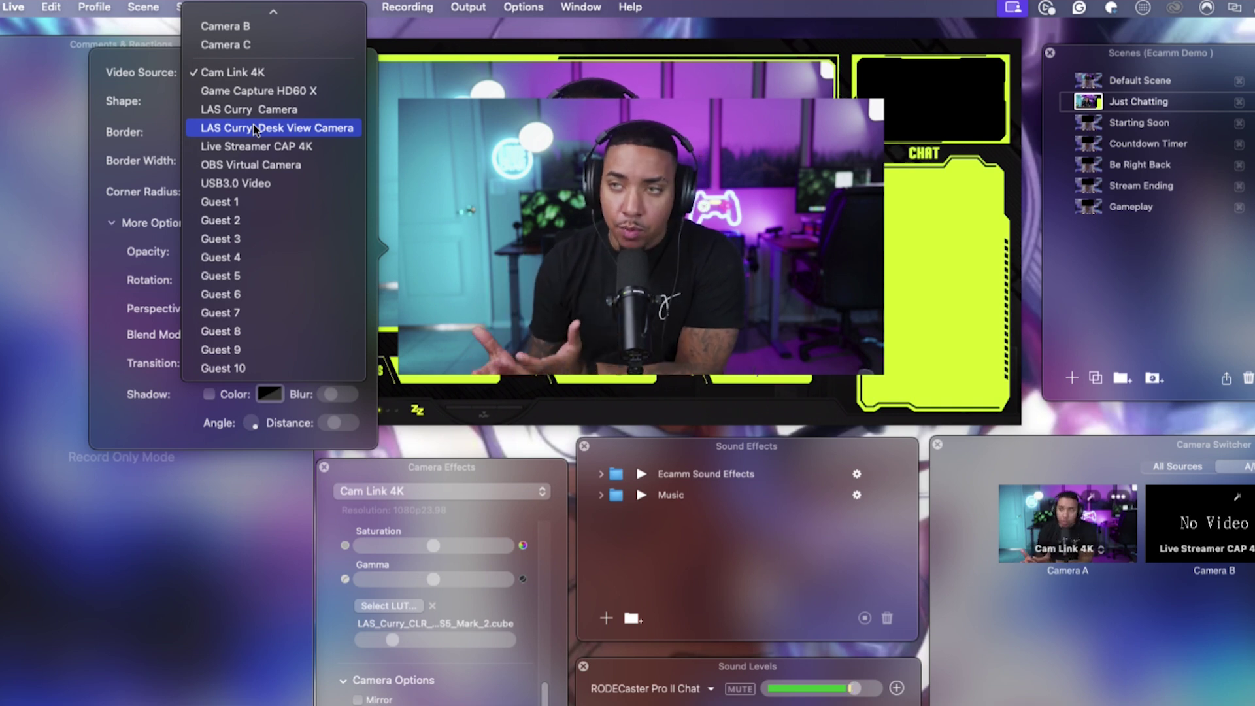
{"action": "left_click", "coordinate": [237, 89]}
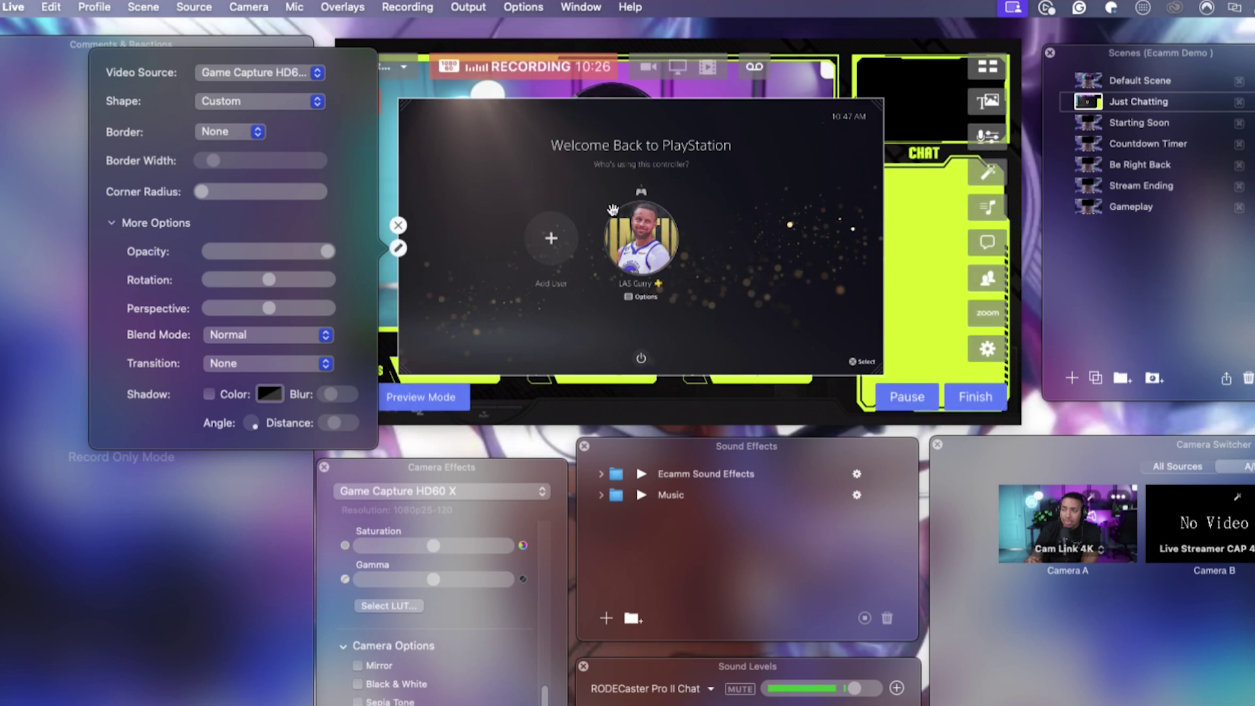
- Shrink the game capture overlay and place it over the small frame above the CHAT heading
{"action": "left_click_drag", "start_coordinate": [874, 365], "coordinate": [650, 280]}
{"action": "left_click_drag", "start_coordinate": [603, 193], "coordinate": [863, 153]}
{"action": "mouse_move", "coordinate": [786, 153]}
{"action": "left_mouse_down"}
{"action": "mouse_move", "coordinate": [851, 141]}
{"action": "mouse_move", "coordinate": [789, 135]}
{"action": "left_mouse_up"}
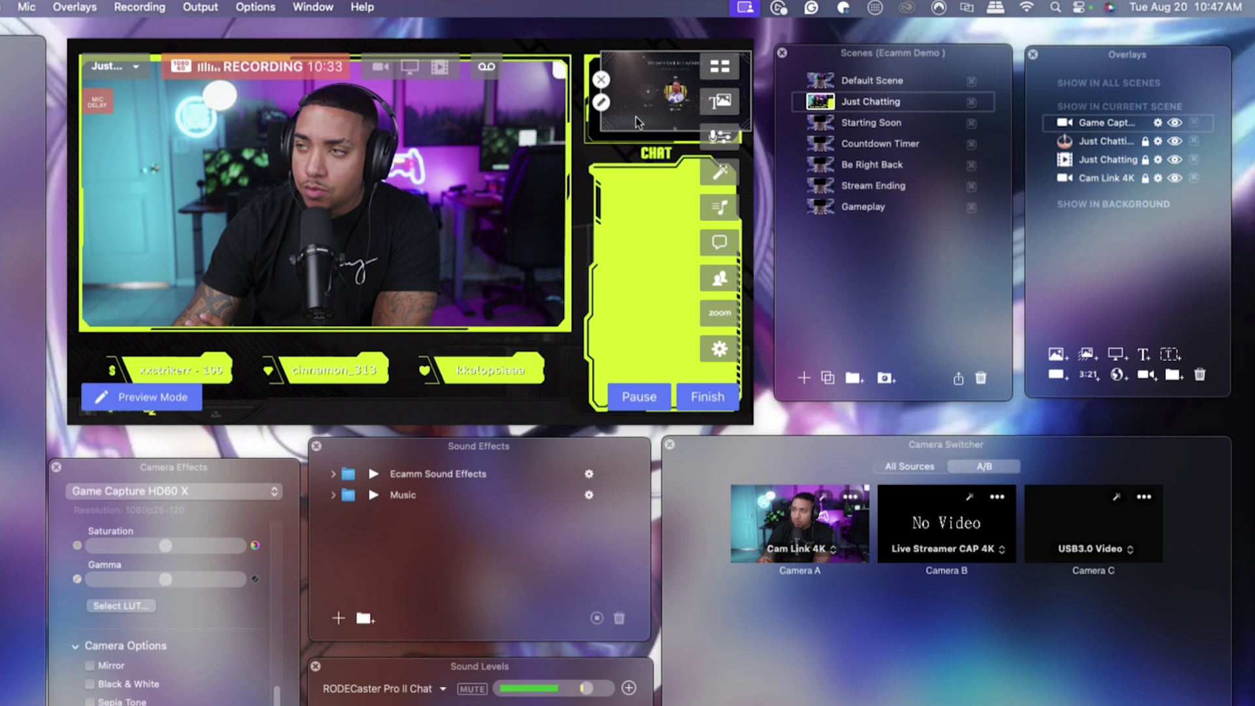
{"action": "left_click_drag", "start_coordinate": [638, 121], "coordinate": [617, 126]}
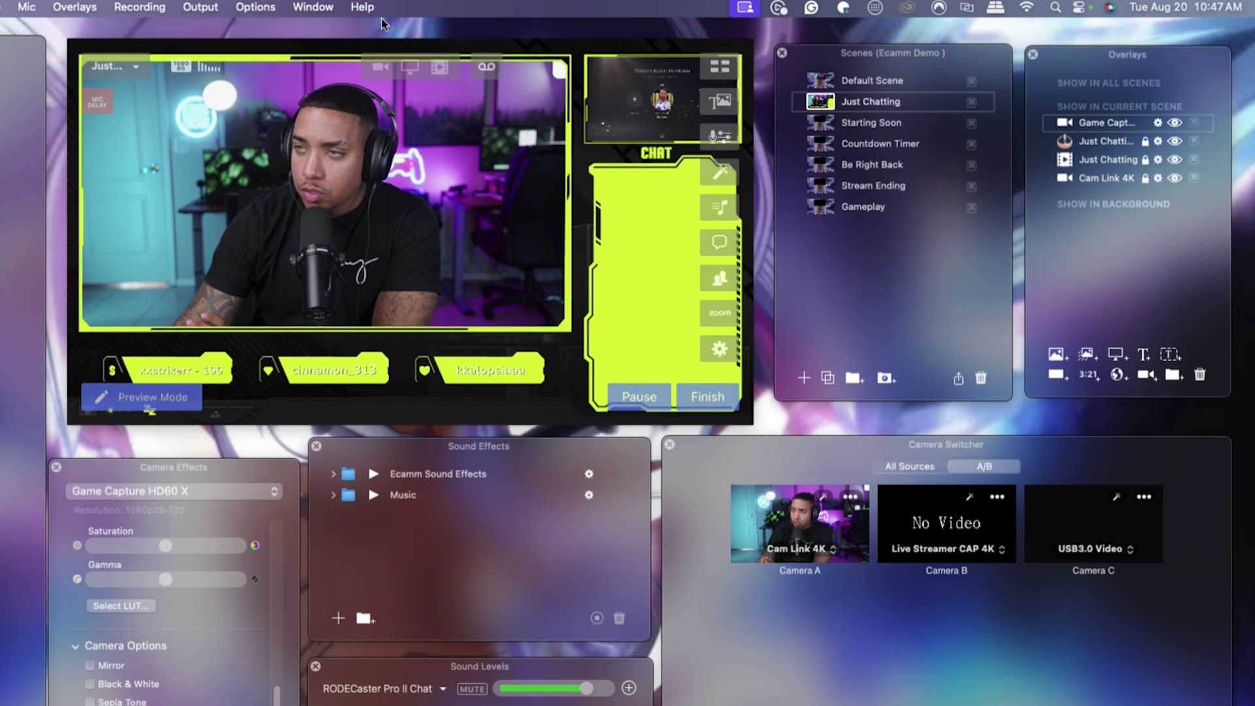
- Hide the main window controls and move the game capture overlay beneath Cam Link 4K in the overlay order
{"action": "left_click", "coordinate": [311, 7]}
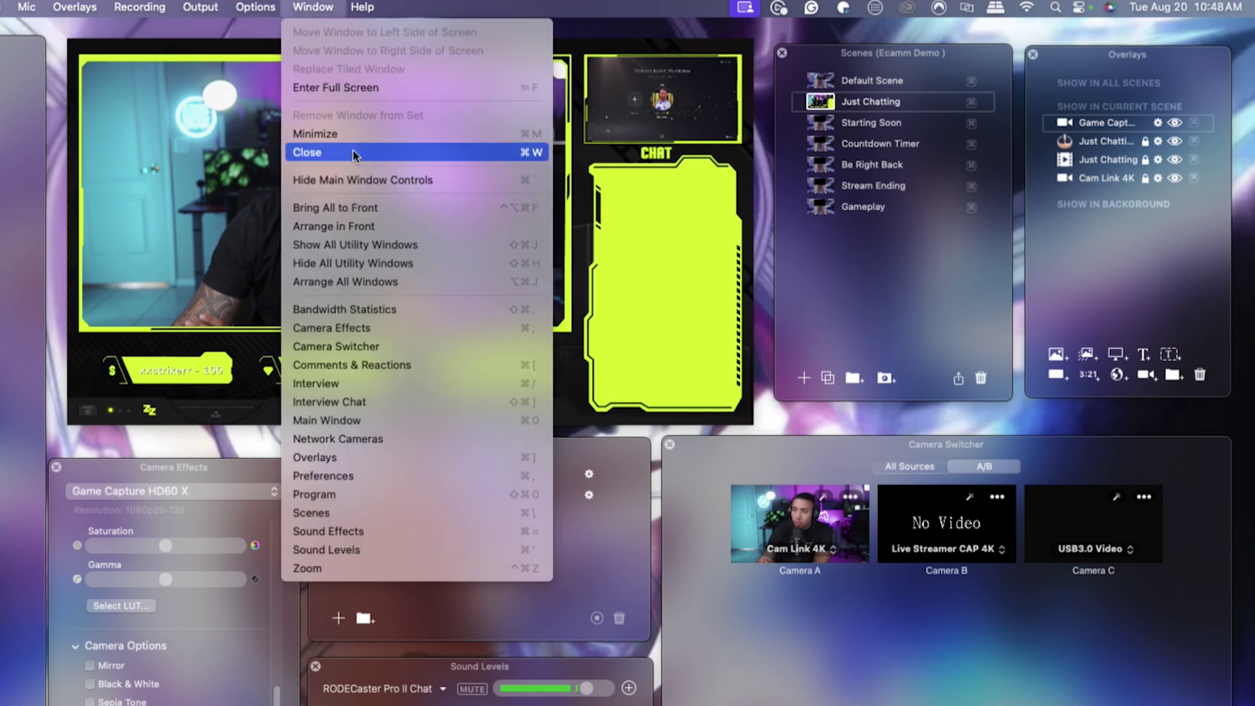
{"action": "left_click", "coordinate": [362, 180]}
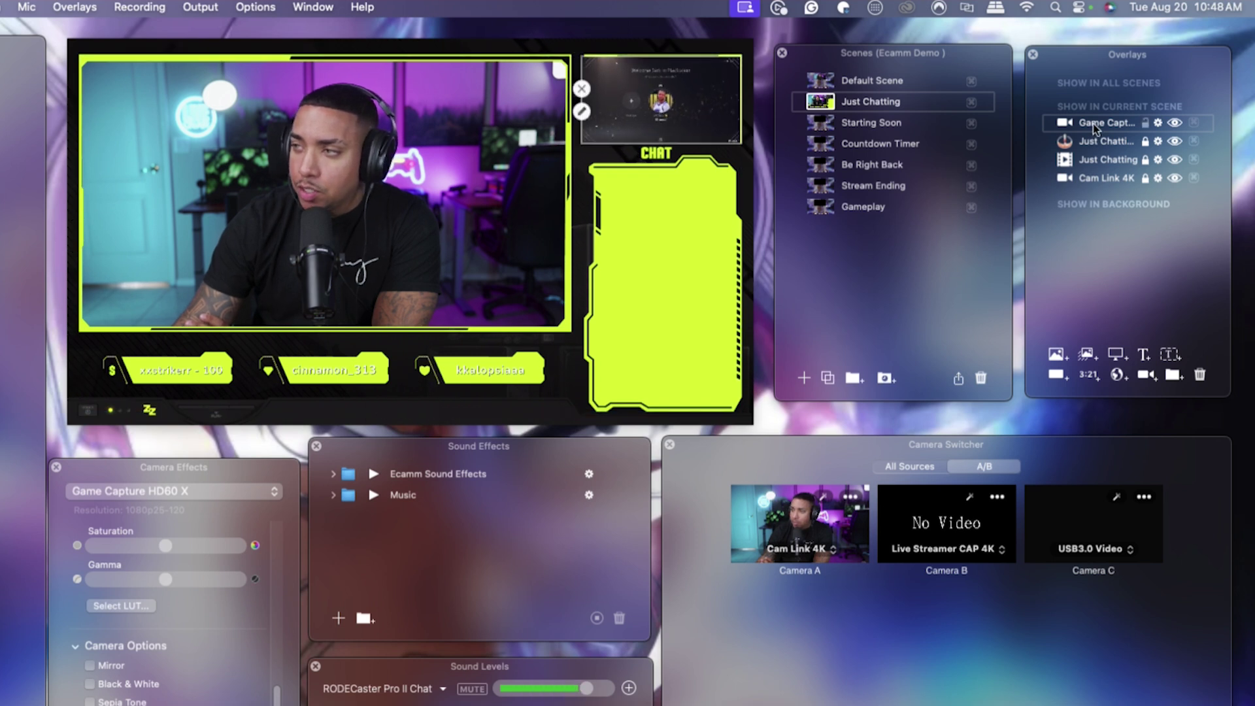
{"action": "left_click_drag", "start_coordinate": [1094, 124], "coordinate": [1097, 186]}
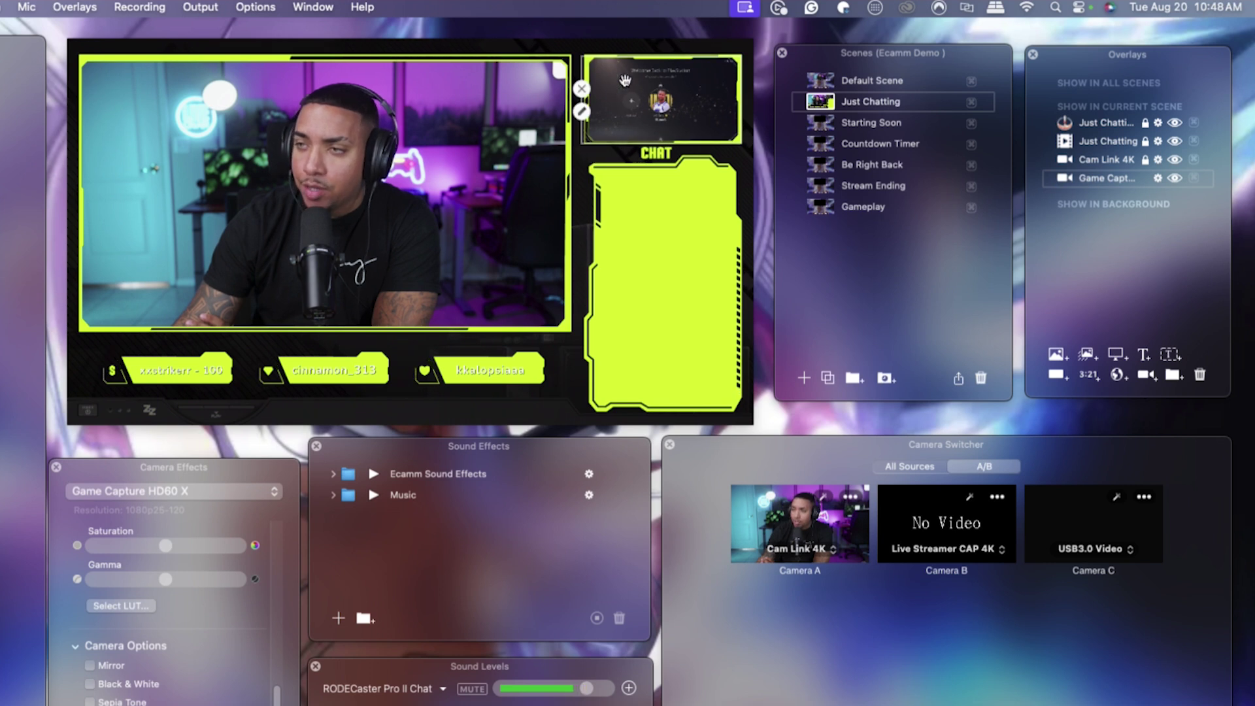